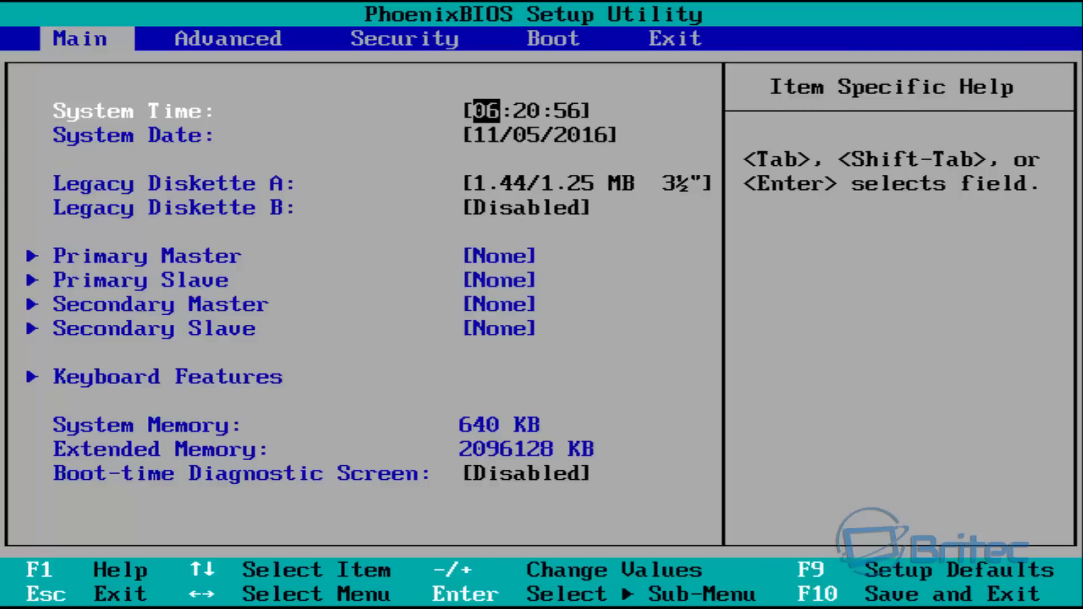
Move CD-ROM Drive to the first place in the BIOS boot order, ahead of Removable Devices and Hard Drive.
key("Right")
key("Right")
key("Right")
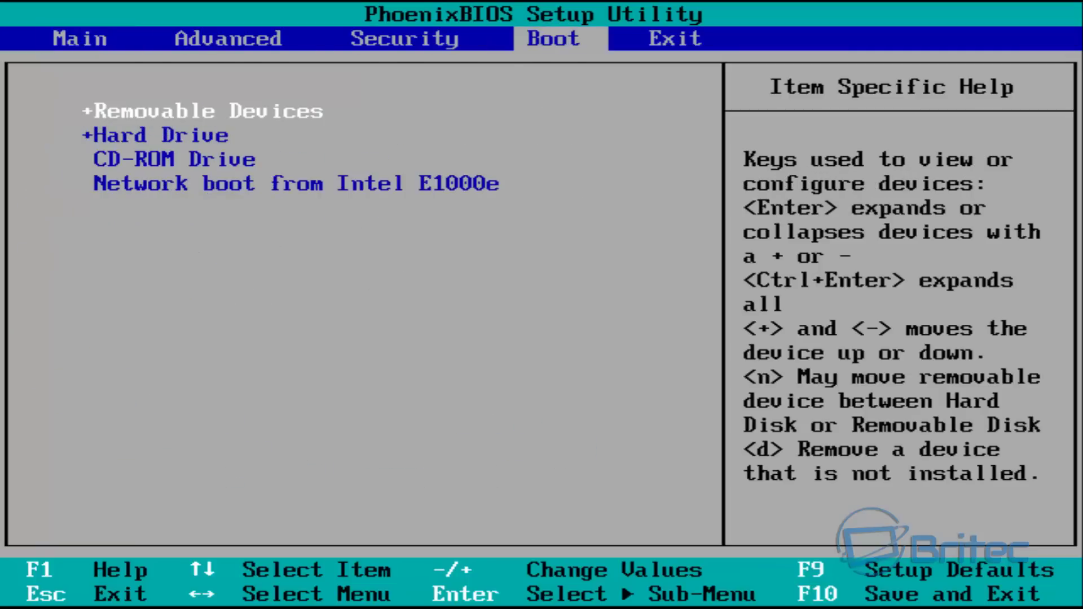
key("Left")
key("Left")
key("Left")
key("Right")
key("Right")
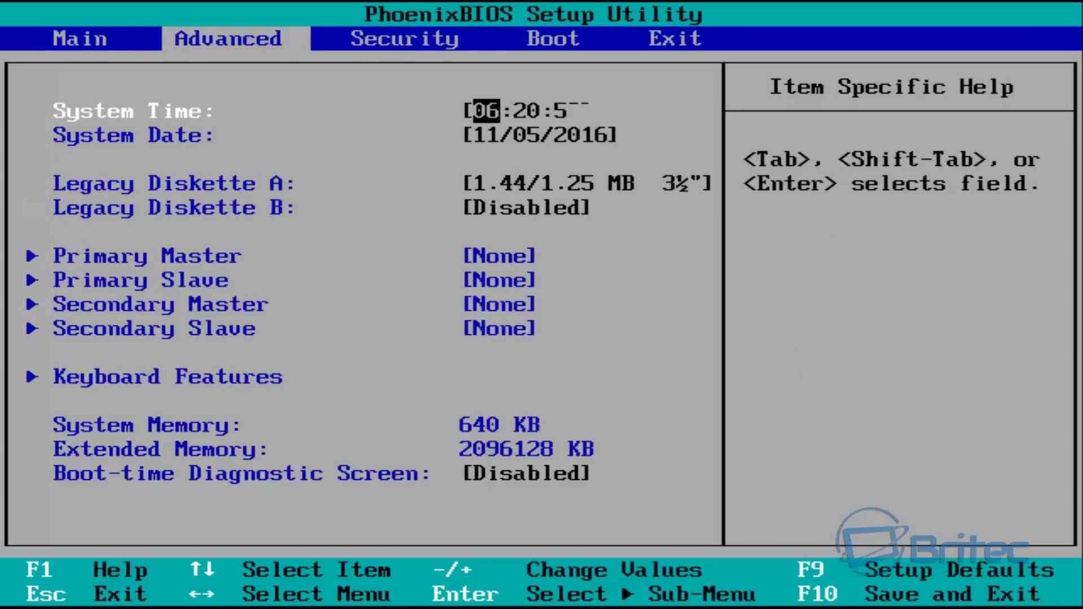
key("Right")
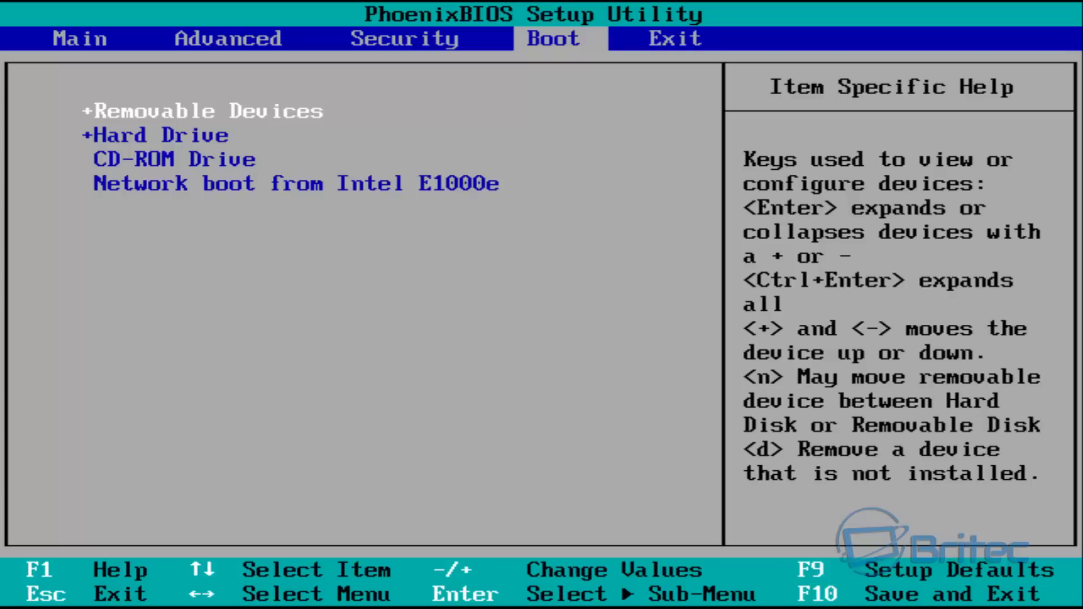
key("Down")
key("Down")
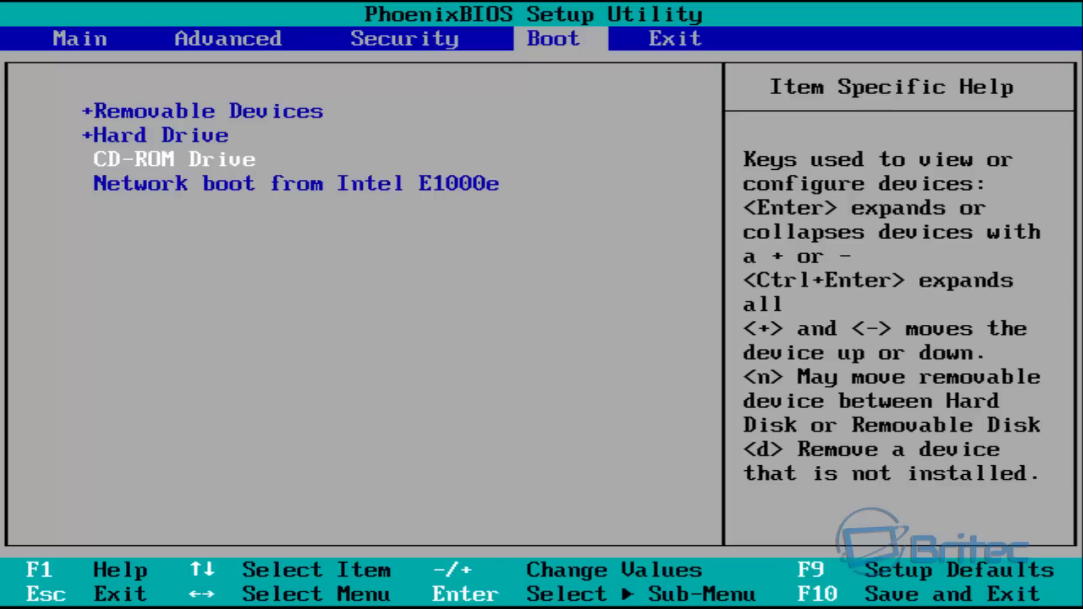
key("plus")
key("plus")
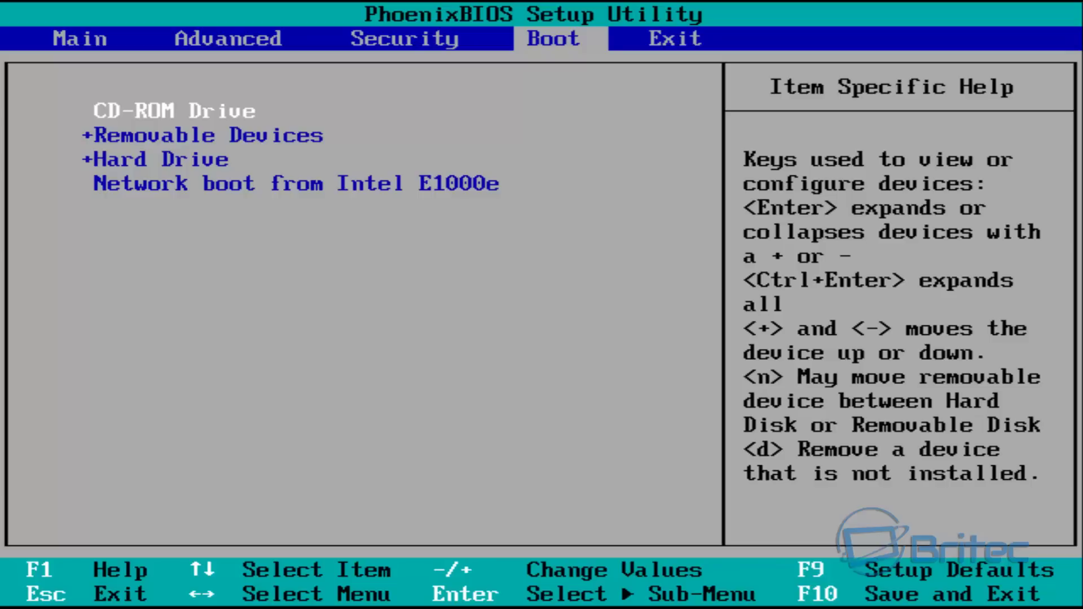
Save the BIOS configuration changes, exit setup, and boot the computer from the Windows installation disc.
key("F10")
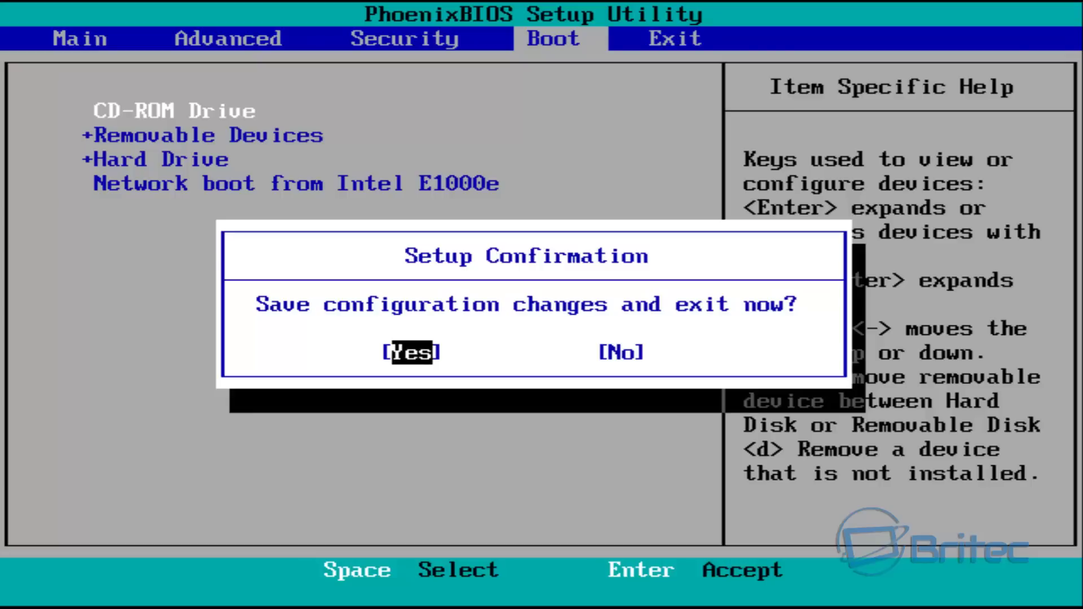
key("Return")
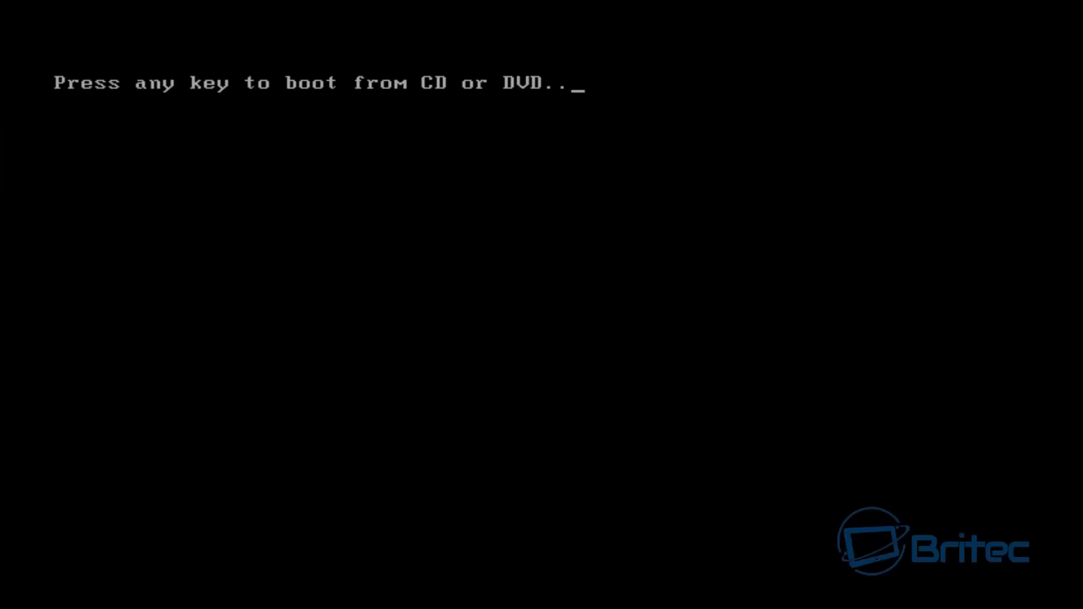
key("Return")
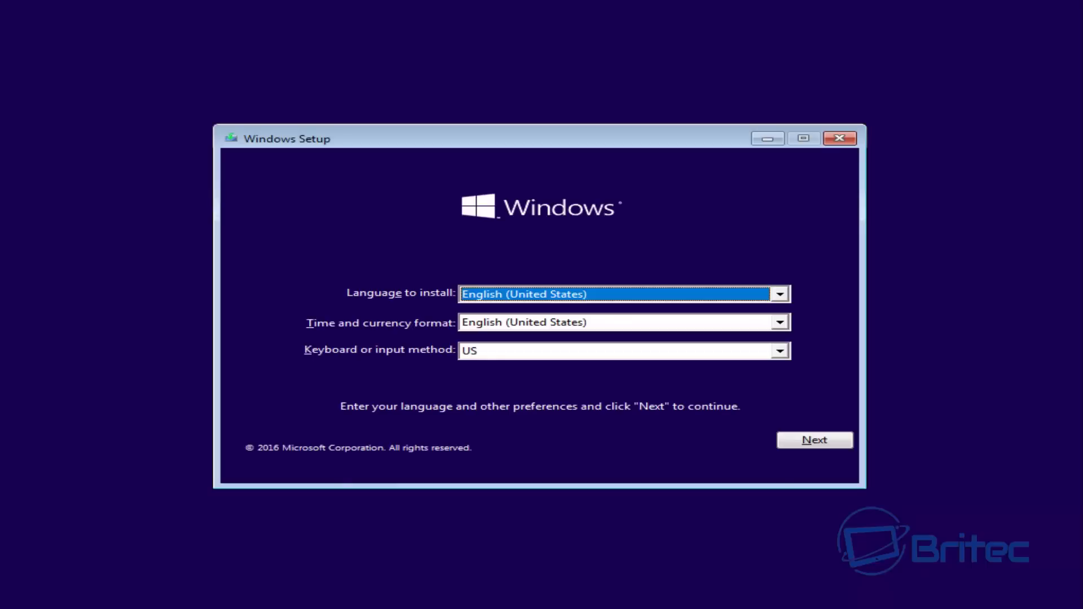
Keep the default language settings and open the Command Prompt from the computer repair troubleshooting options.
left_click(812, 442)
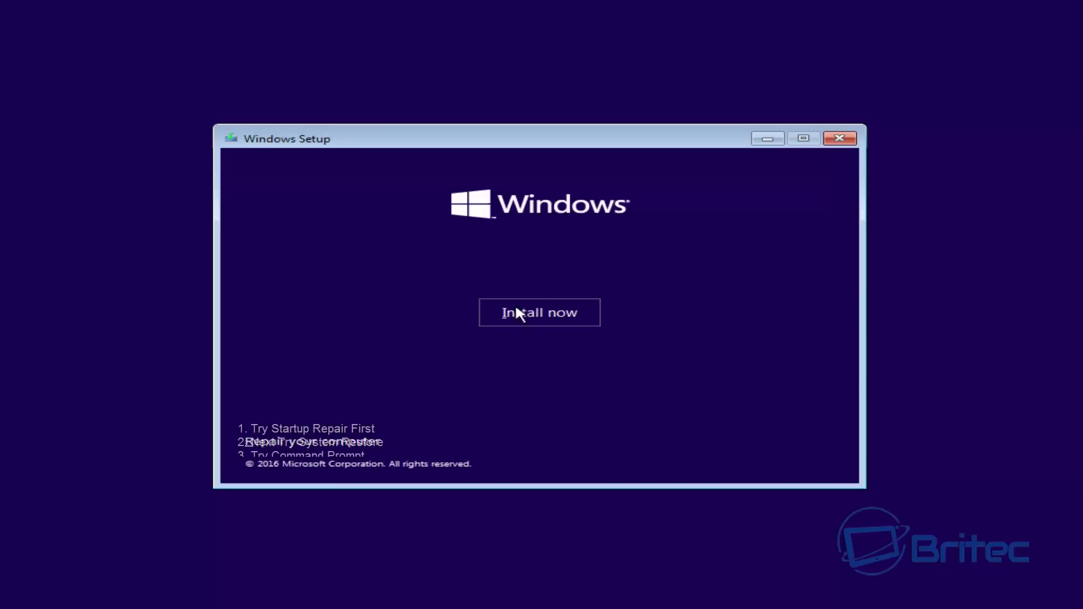
left_click(296, 449)
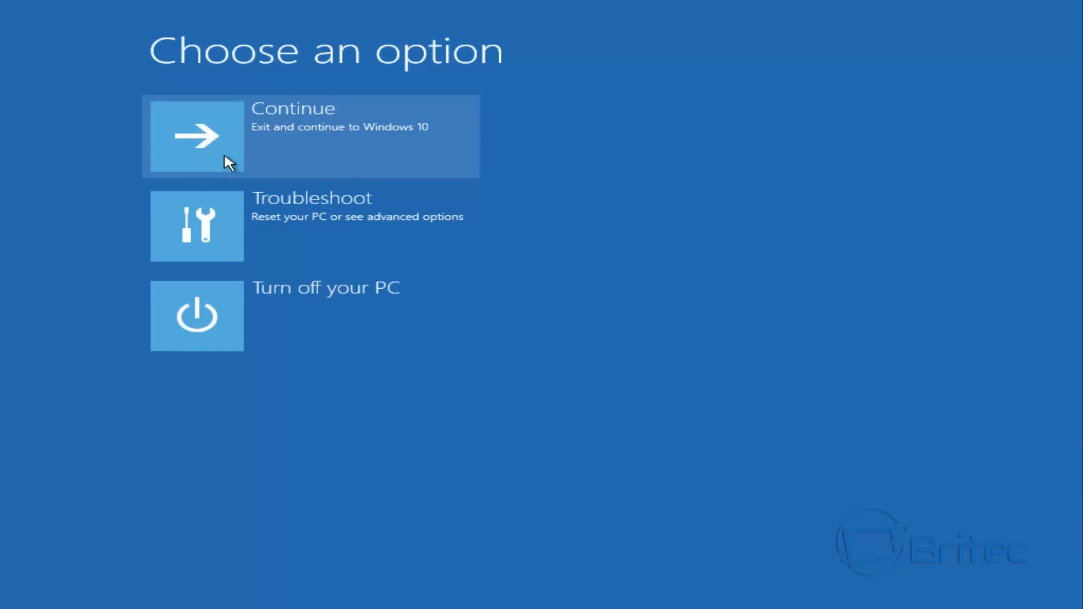
left_click(224, 233)
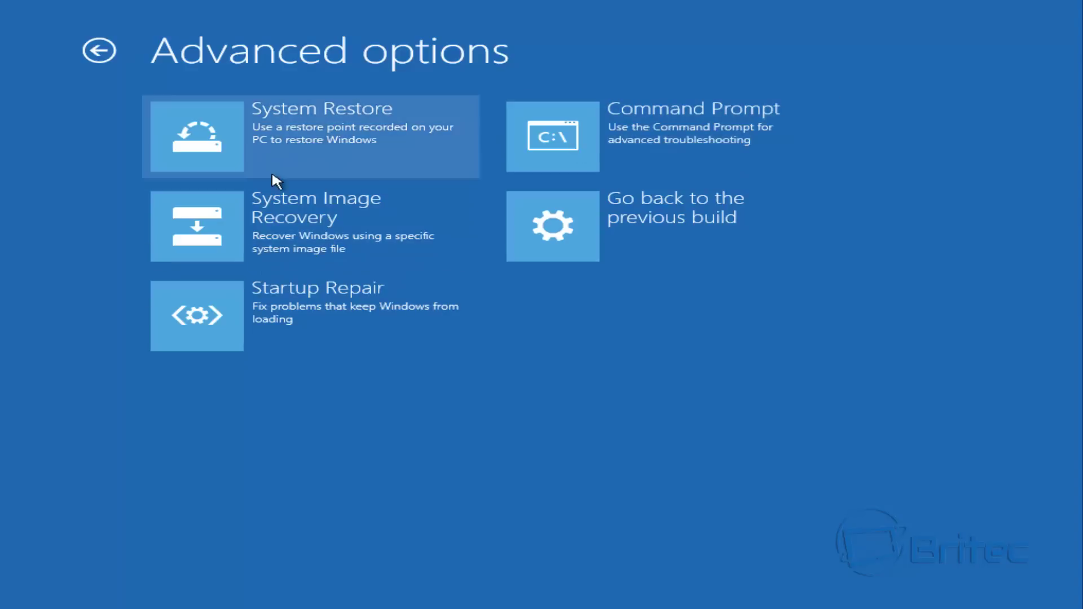
left_click(666, 142)
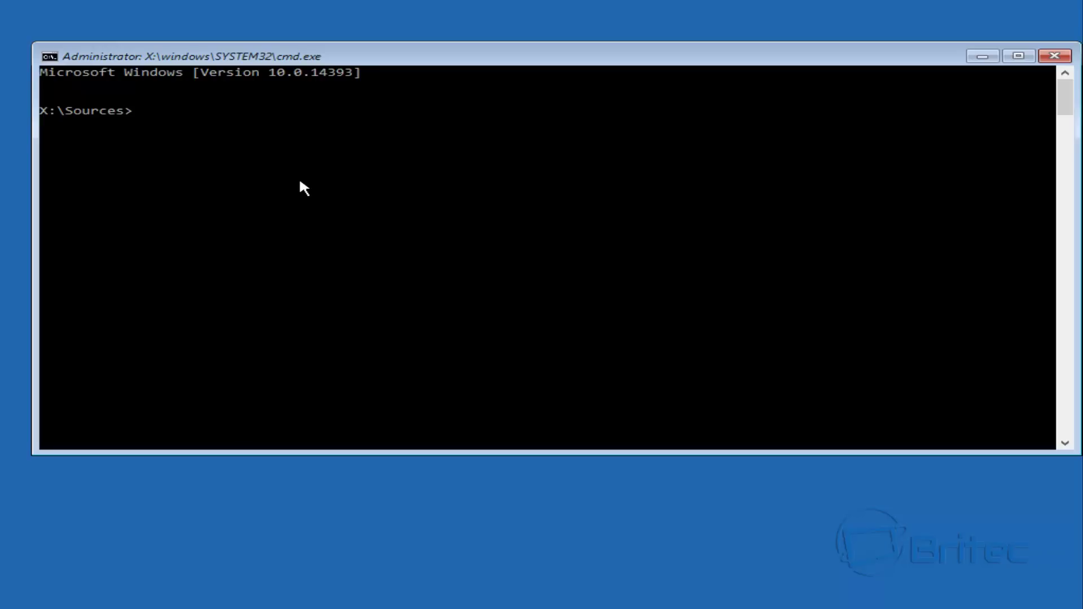
Switch to drive C: and list its contents to check whether it holds the Windows installation.
type("c:")
key("Return")
type("dir")
key("Return")
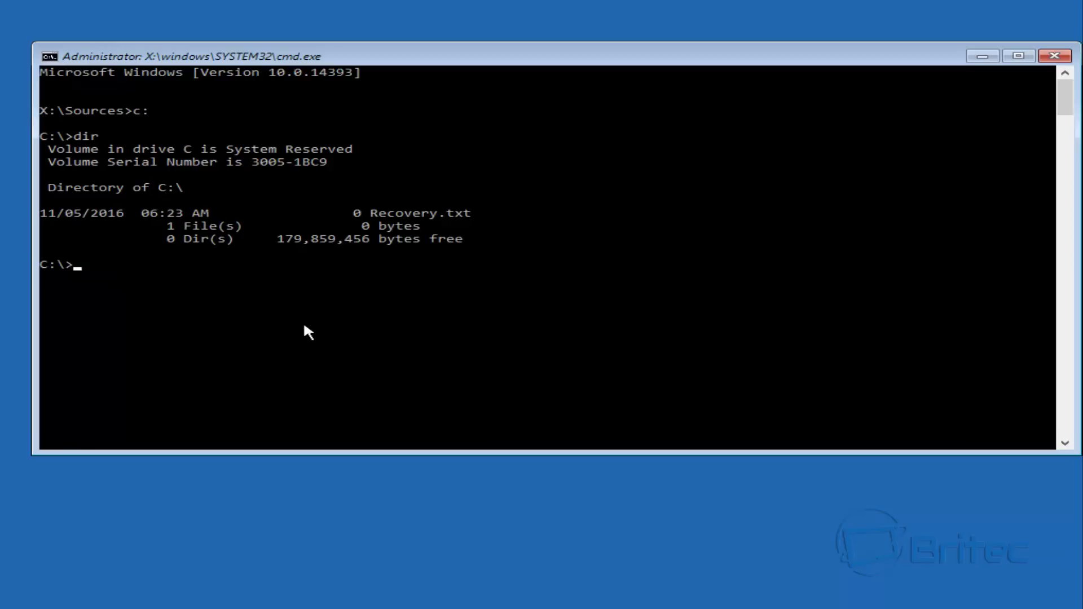
Switch to drive D: and list its contents to look for the Windows folder.
type("D:")
key("Return")
type("dir")
key("Return")
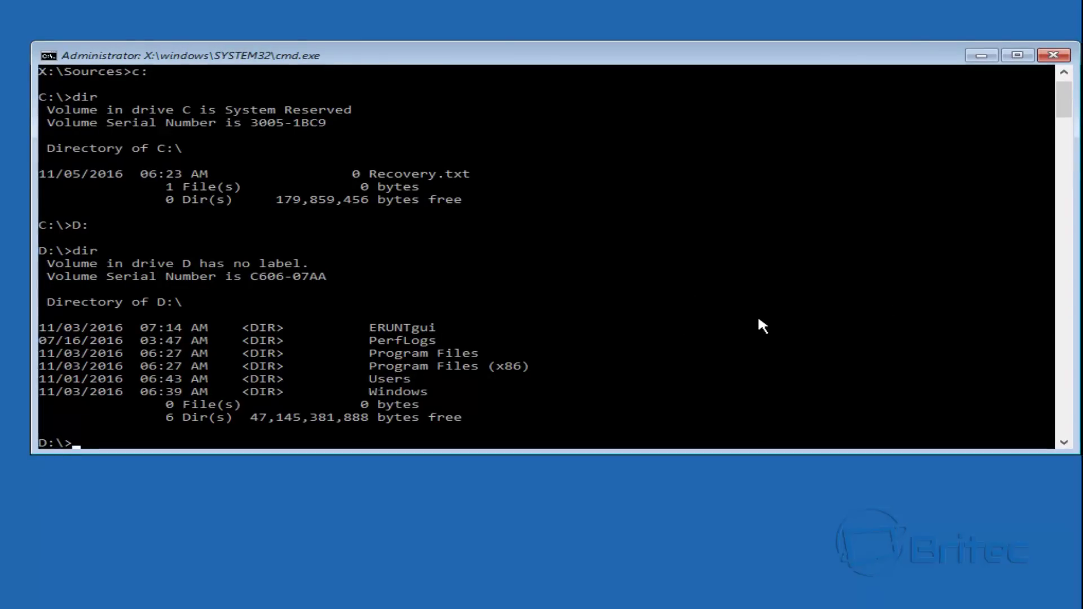
Clear the console, change to the \windows\system32\config directory on drive D:, and list its files.
type("cls")
key("Return")
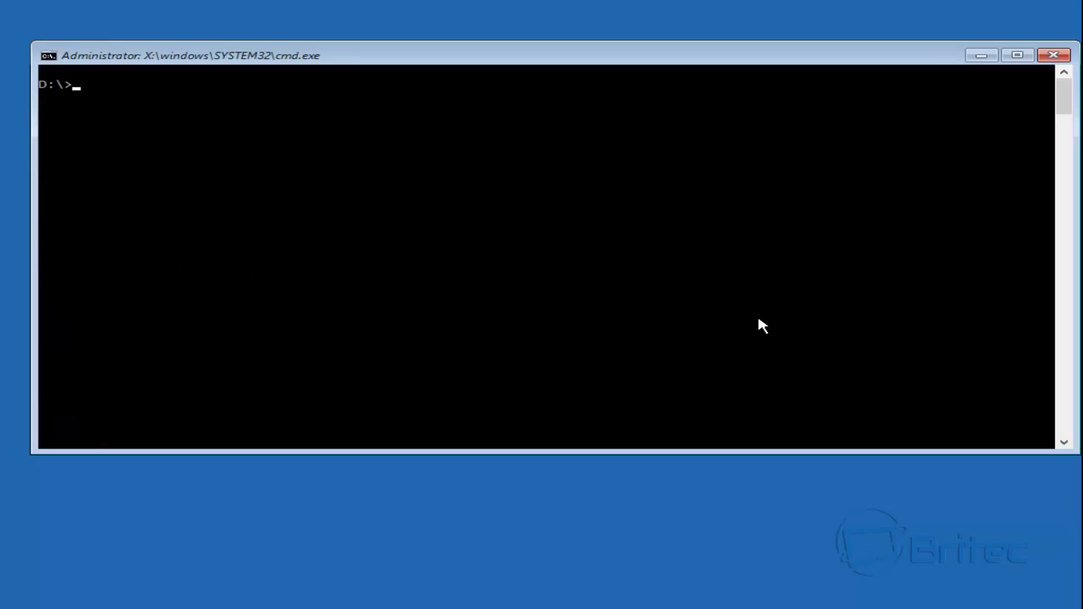
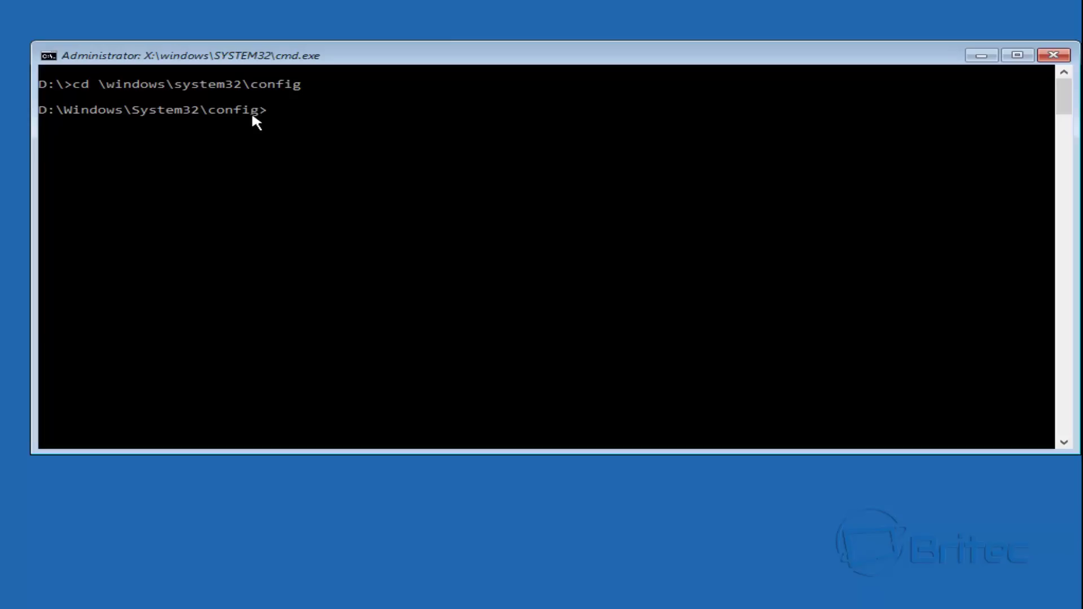
type("dir")
key("Return")
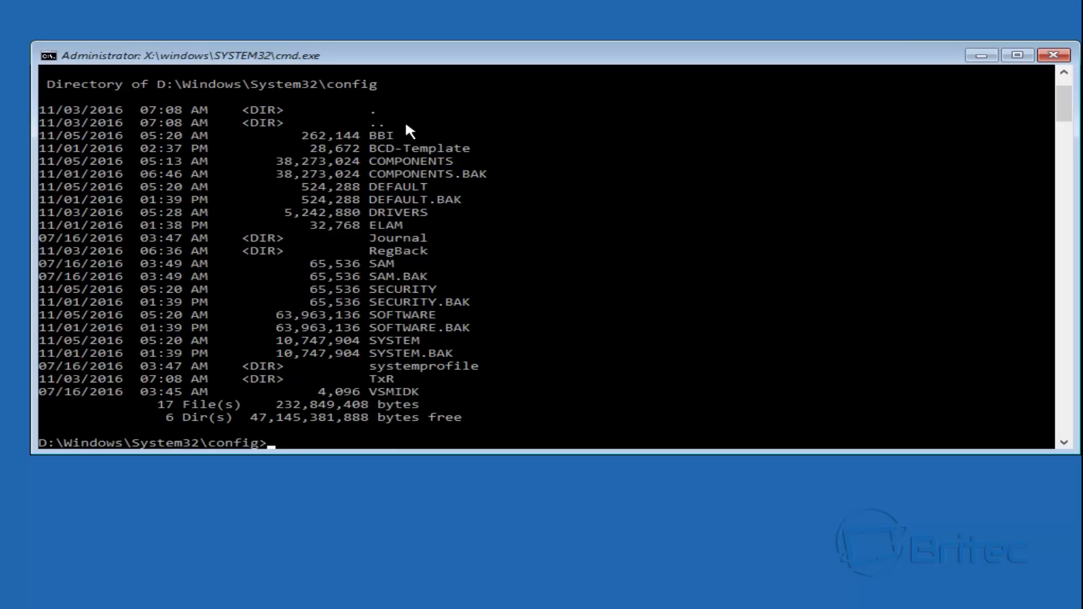
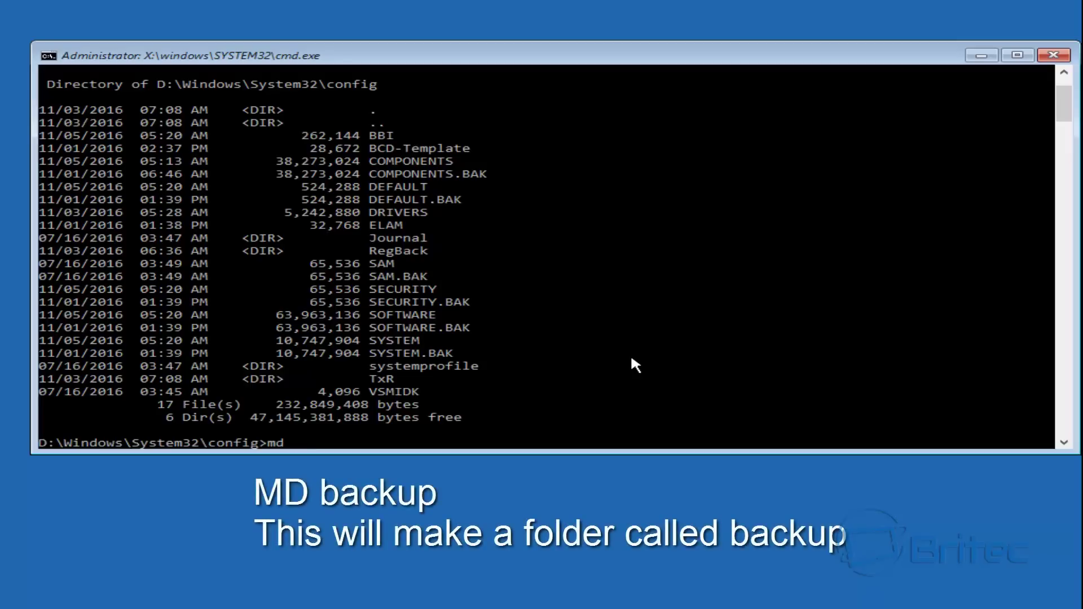
Create a folder named backup inside config and copy all the registry files (*.*) into it.
type(" backup")
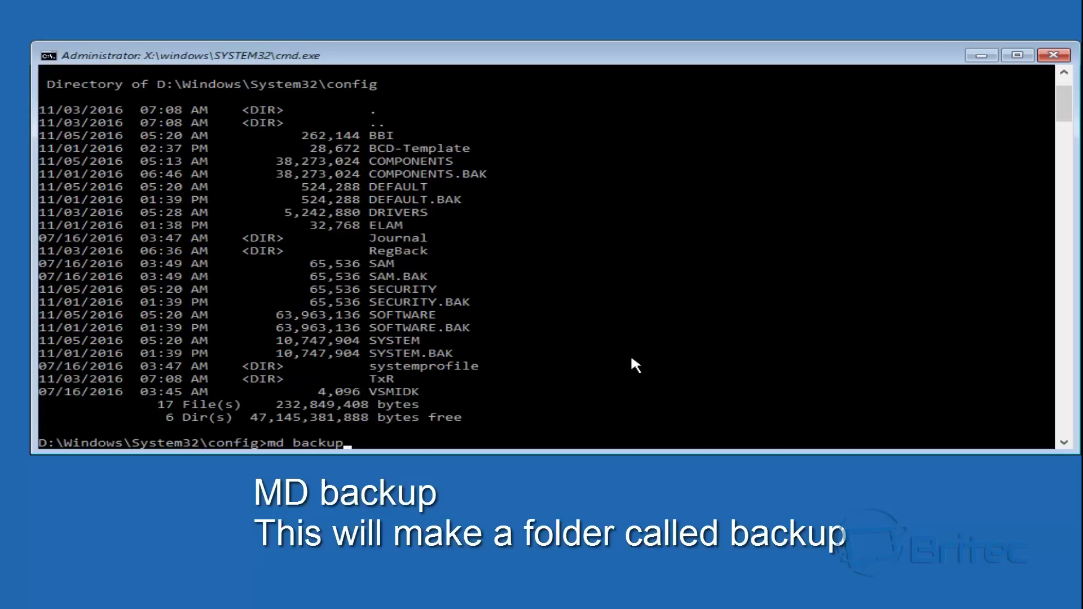
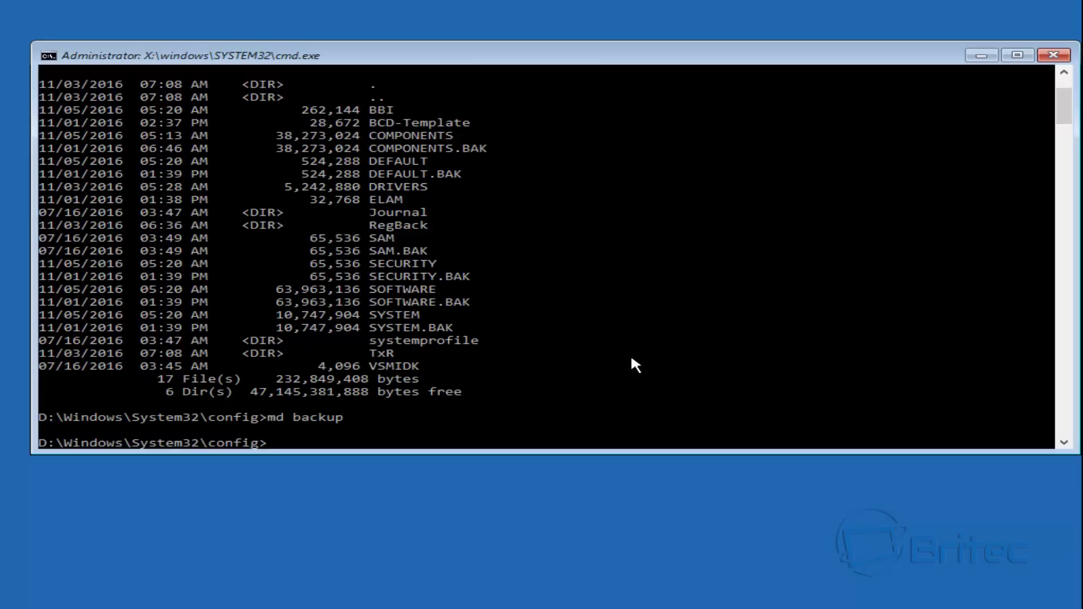
type("copy")
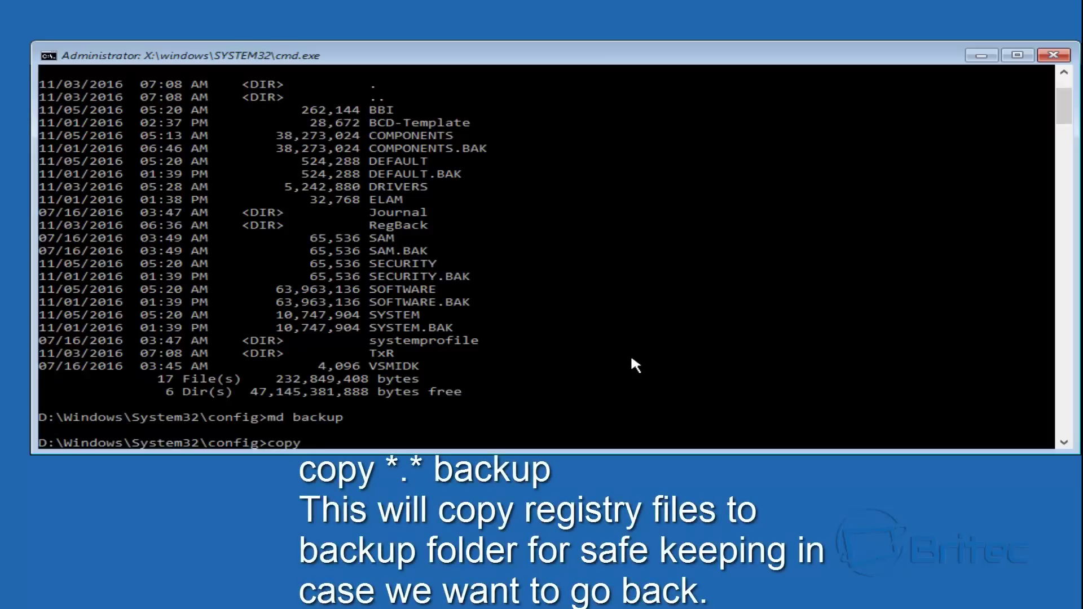
type(" *.* backup")
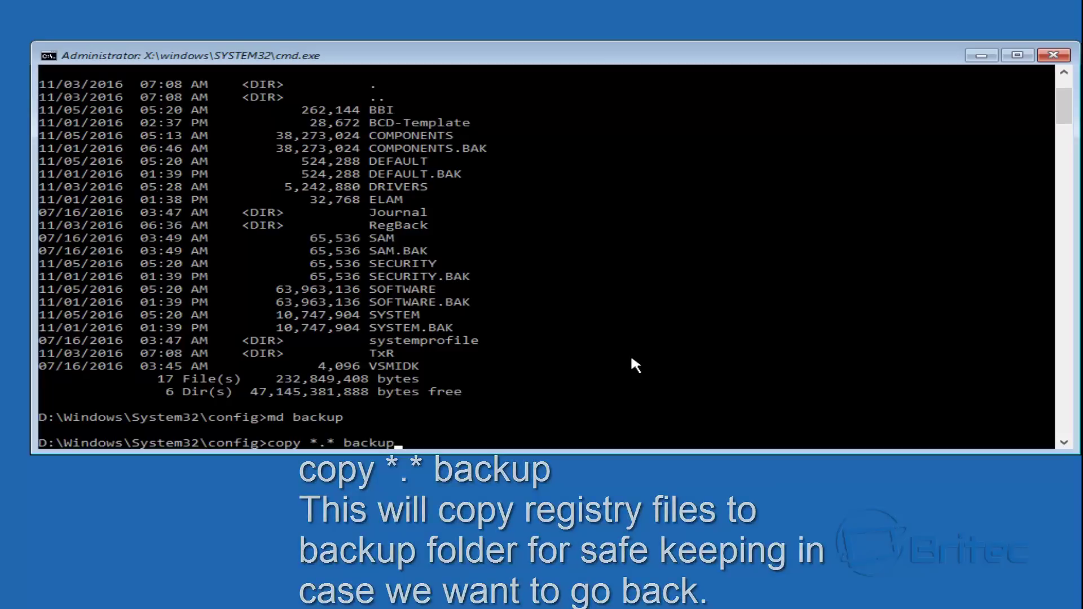
key("Return")
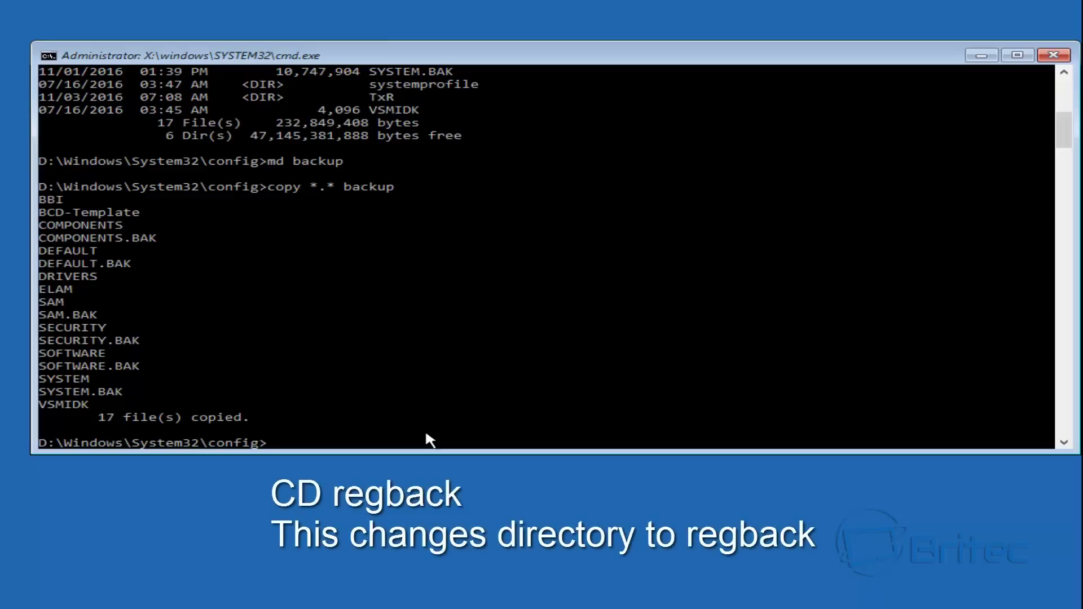
Change to the regback subdirectory and list the registry backup files it contains.
type("cd regback")
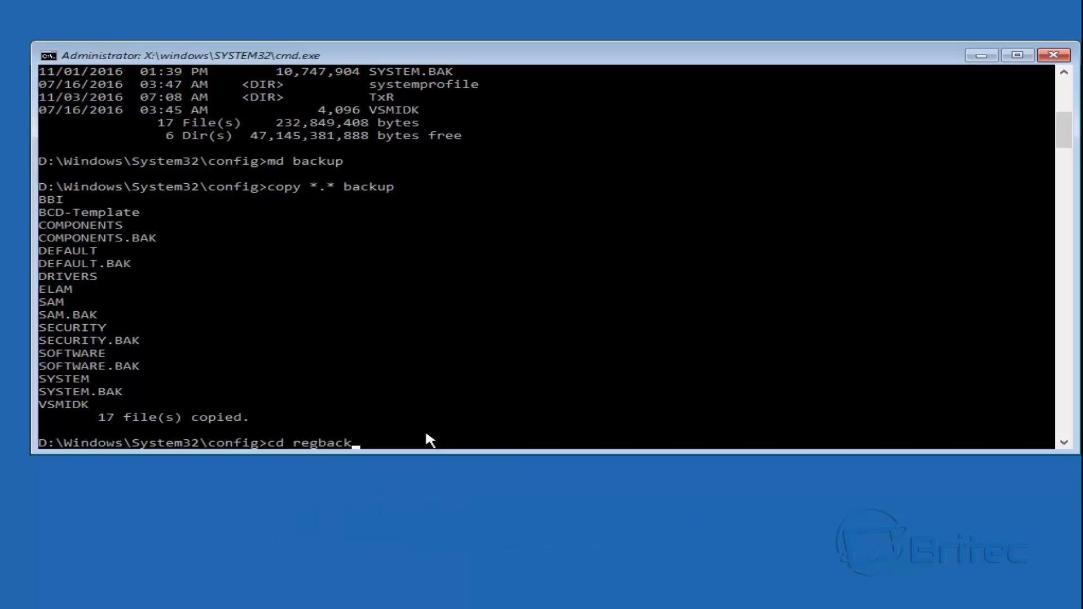
key("Return")
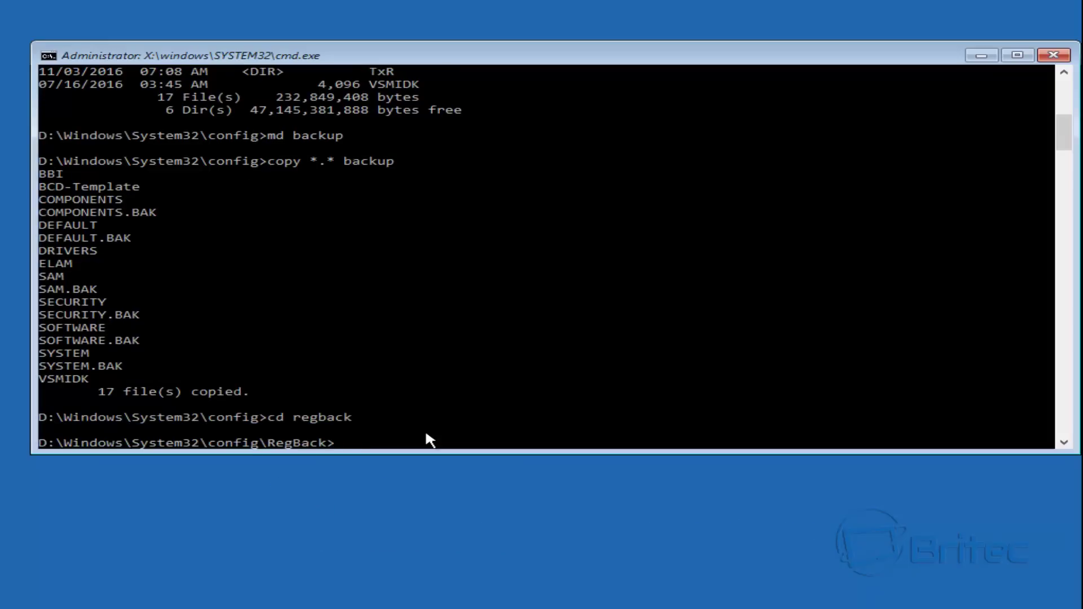
type("dir")
key("Return")
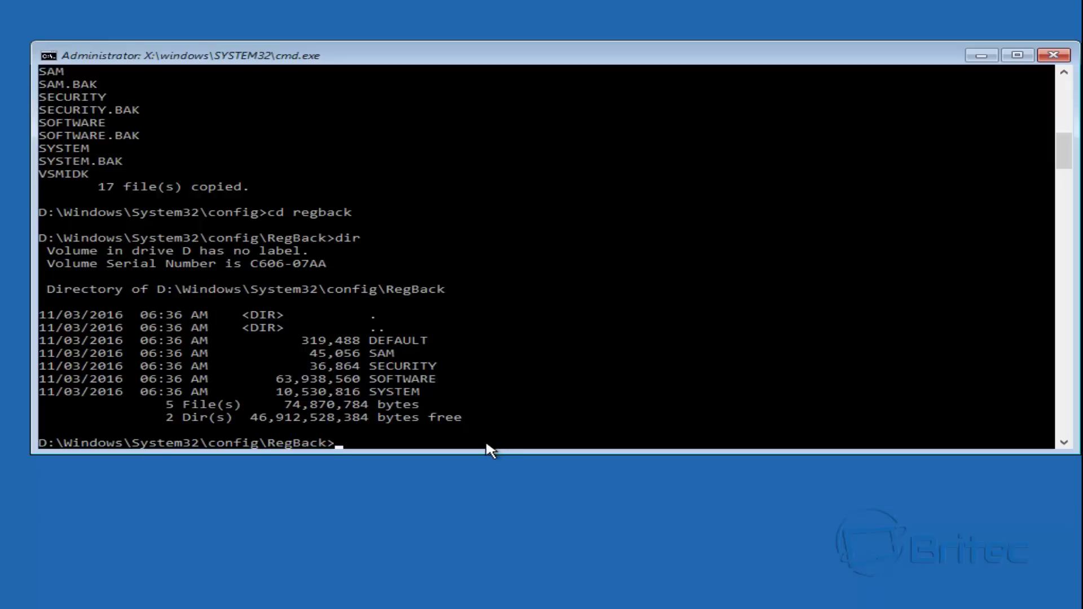
Copy all files (*.*) from RegBack to the parent config directory, overwriting all existing files.
type("copy")
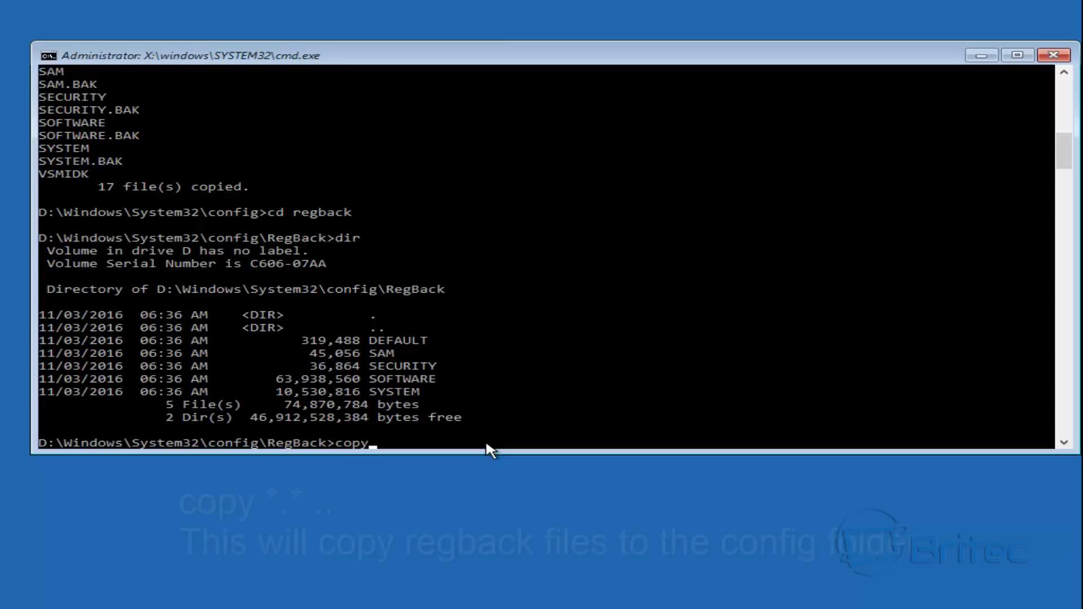
type(" *.*")
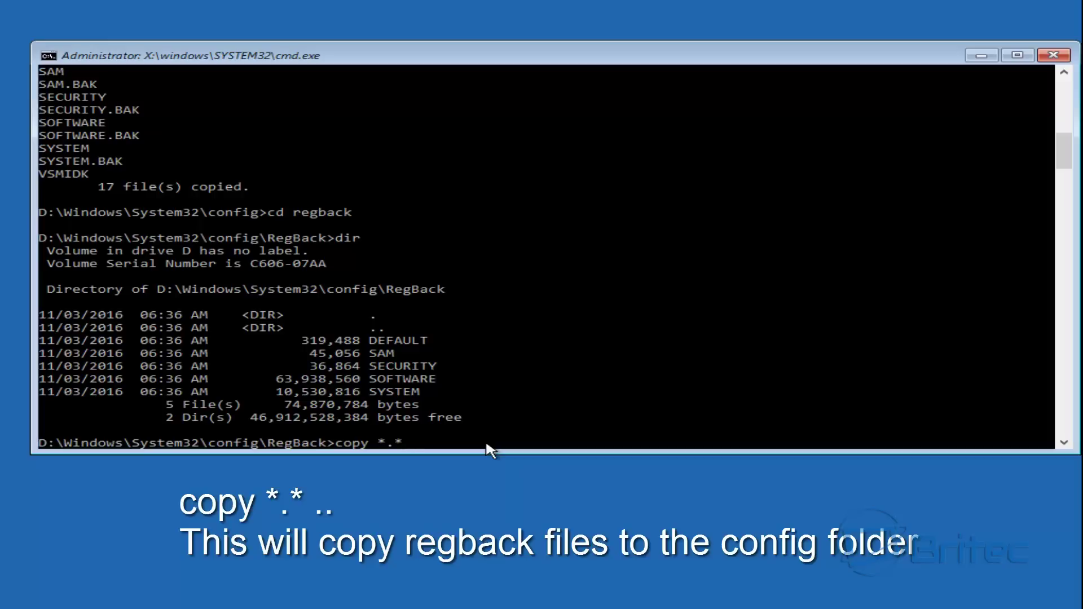
type(" ..")
key("Return")
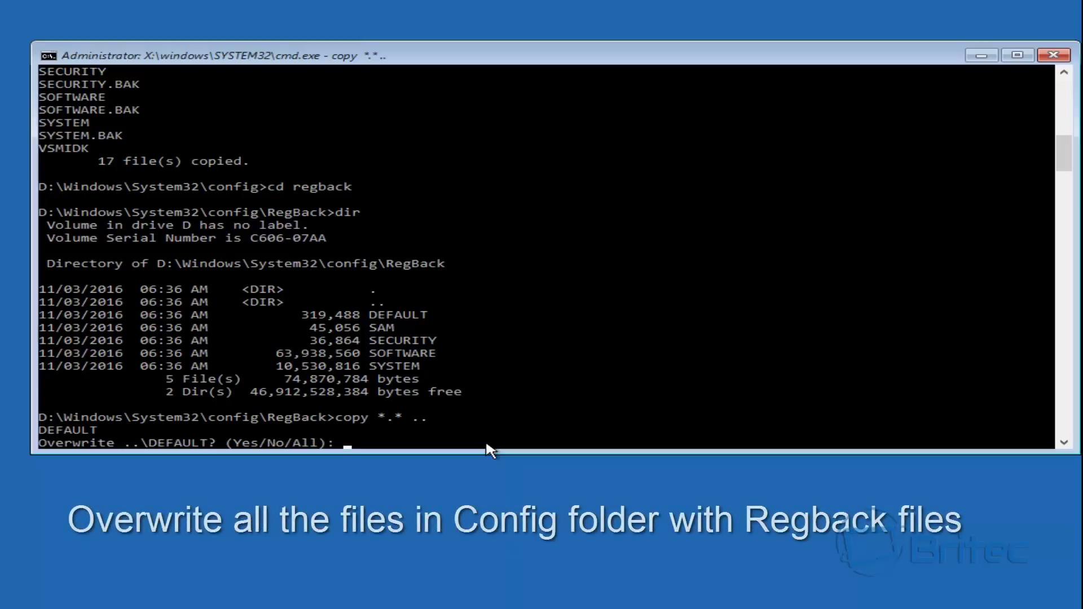
type("a")
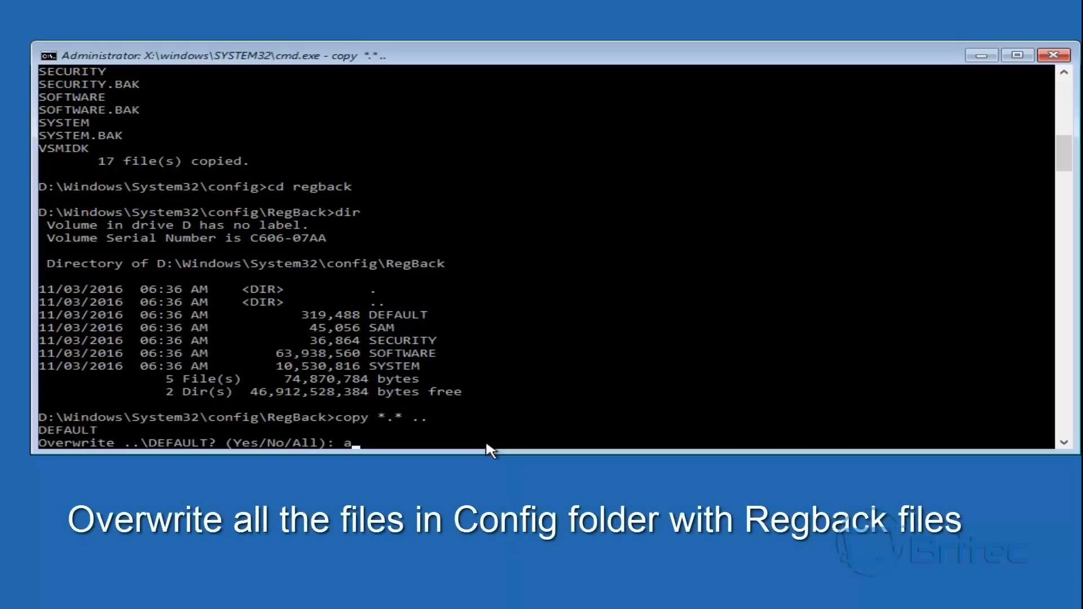
key("Return")
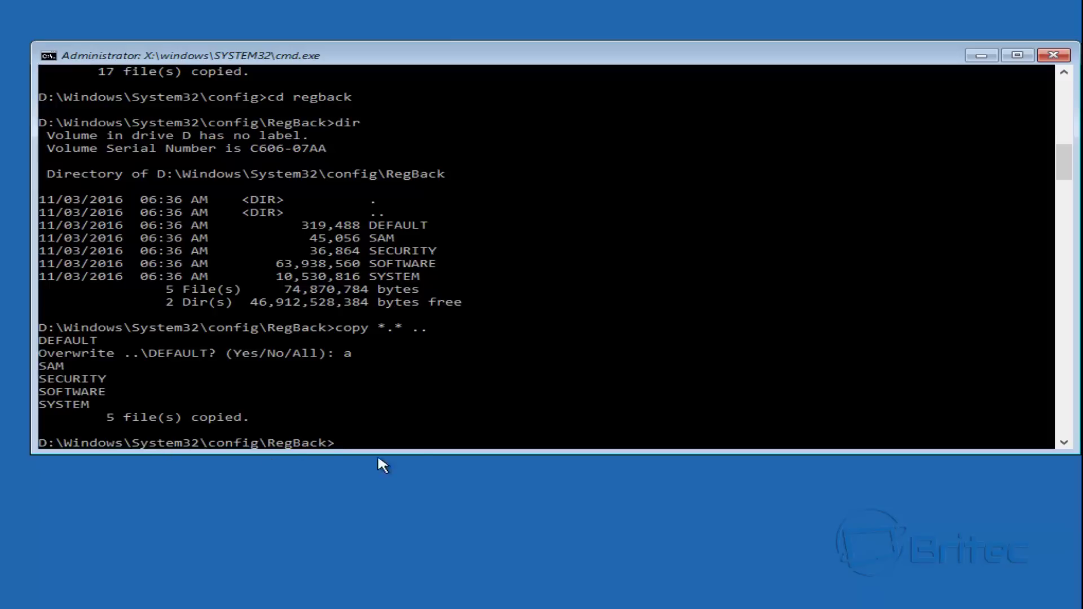
Exit the Command Prompt and turn off the PC from the recovery options.
type("exit")
key("Return")
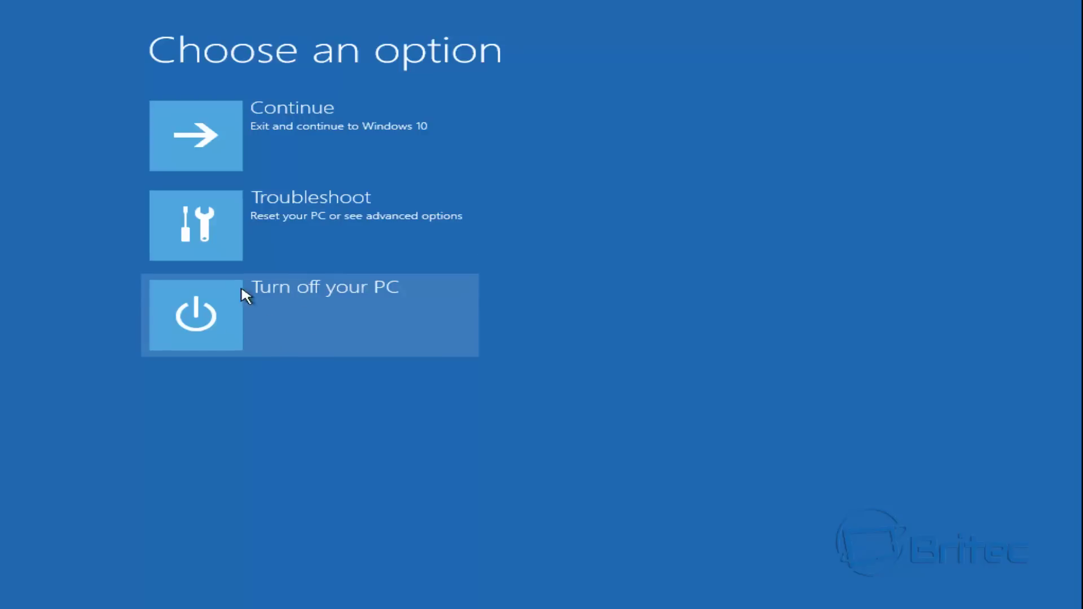
left_click(280, 317)
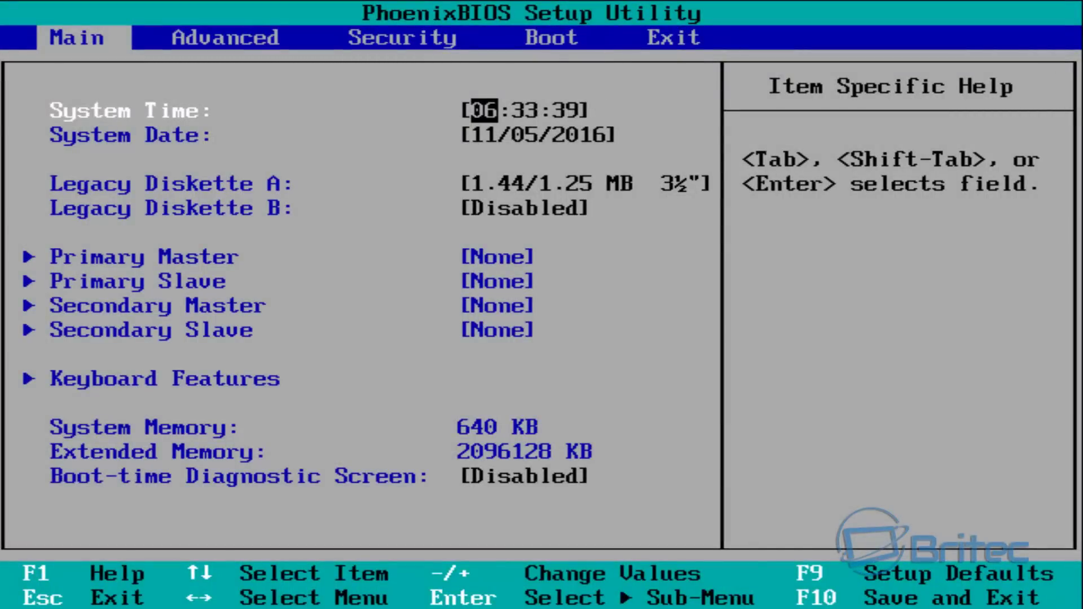
Move Hard Drive to first place in the BIOS boot order, save the changes and exit the setup.
key("Right")
key("Right")
key("Right")
key("Right")
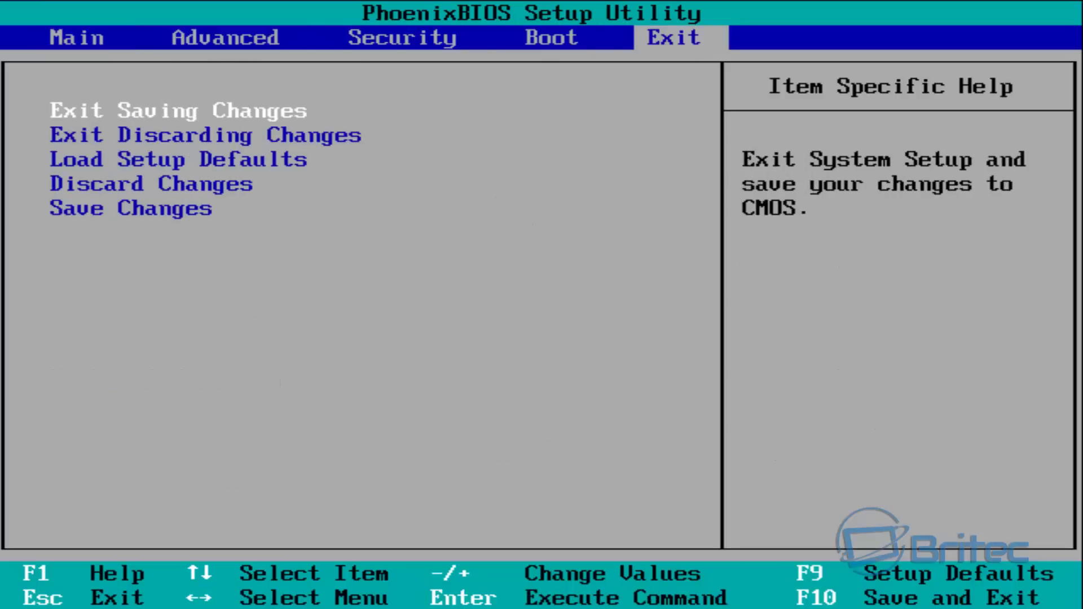
key("Left")
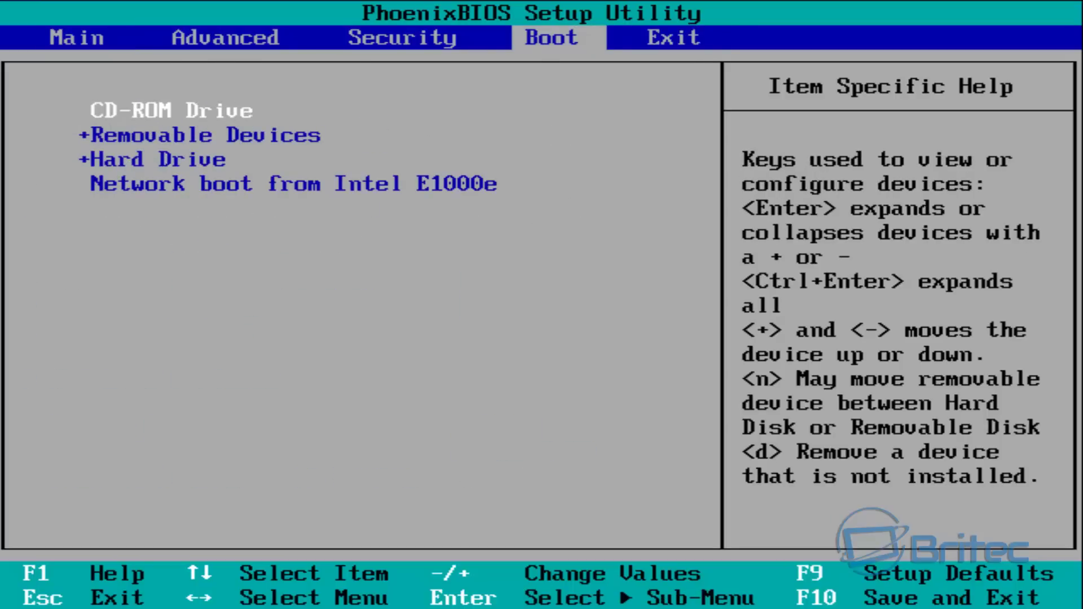
key("Down")
key("Down")
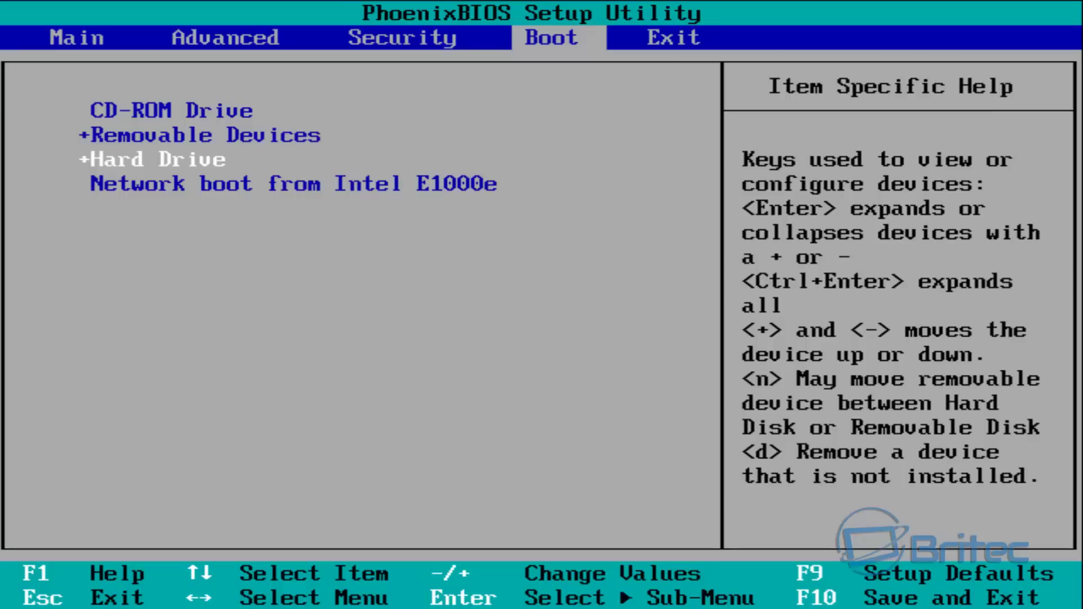
key("plus")
key("plus")
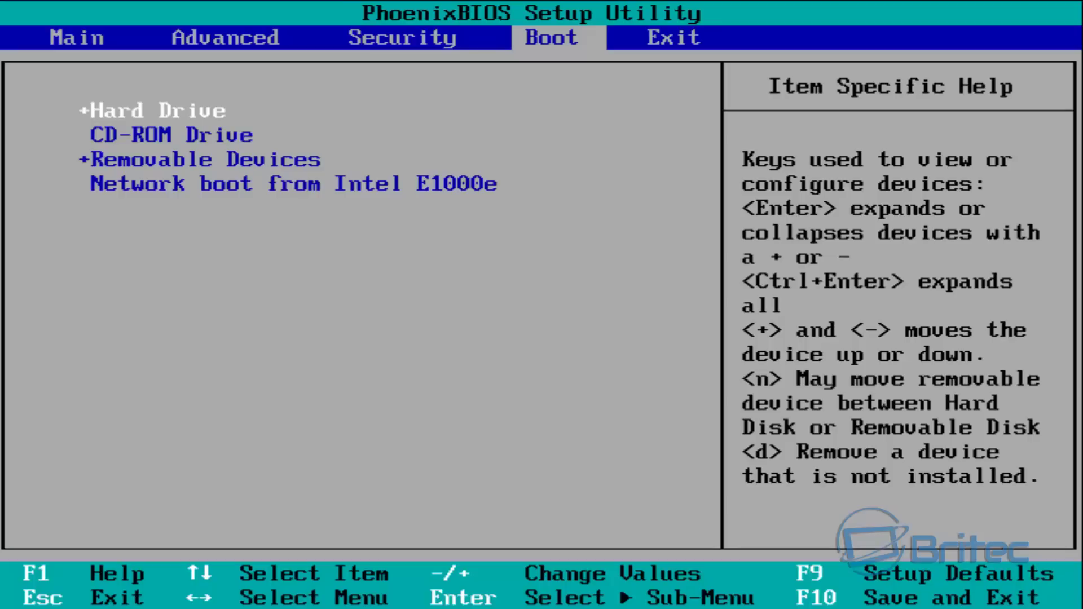
key("F10")
key("Return")
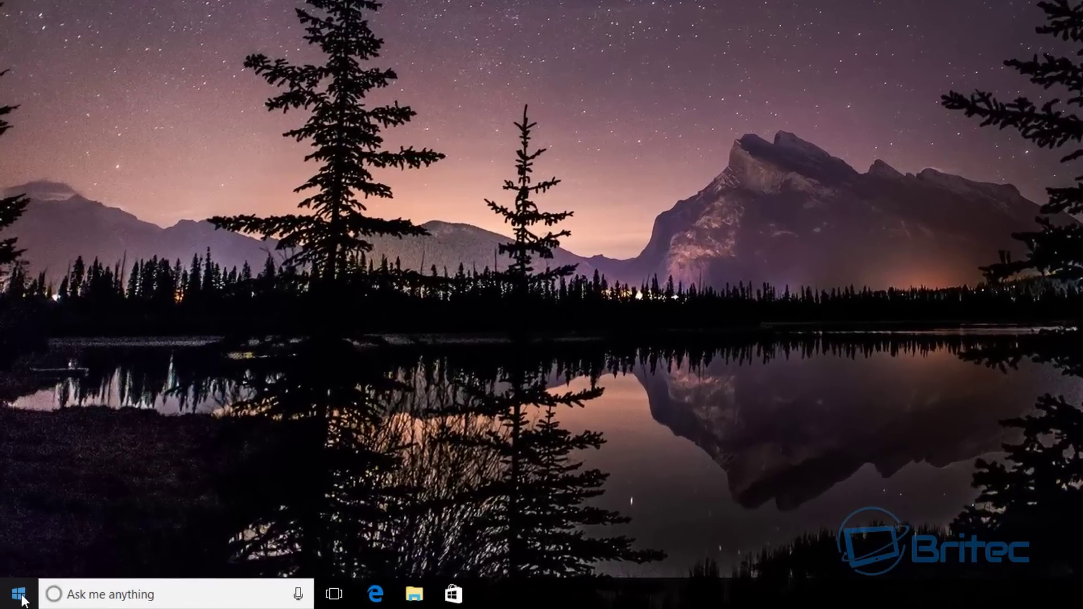
Switch to File Explorer and open the folder C:\Windows\System32\config.
right_click(21, 597)
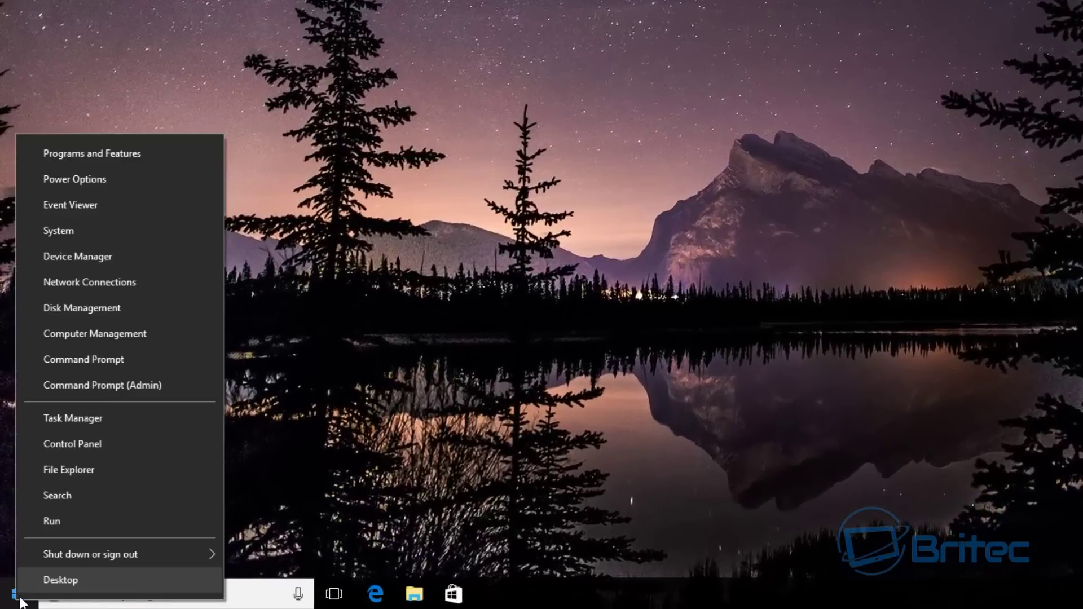
left_click(90, 470)
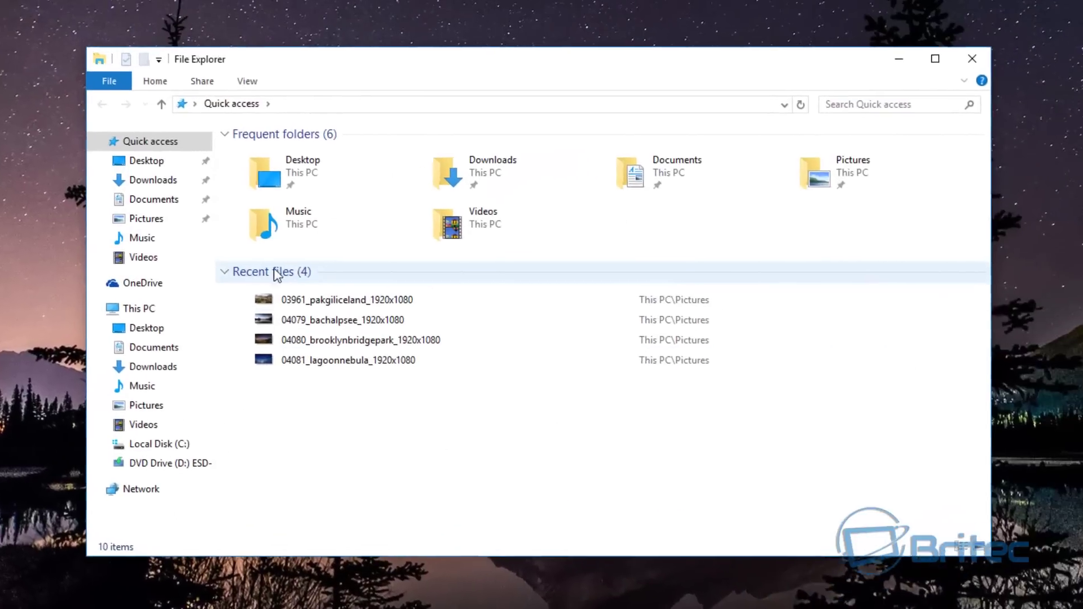
left_click(139, 308)
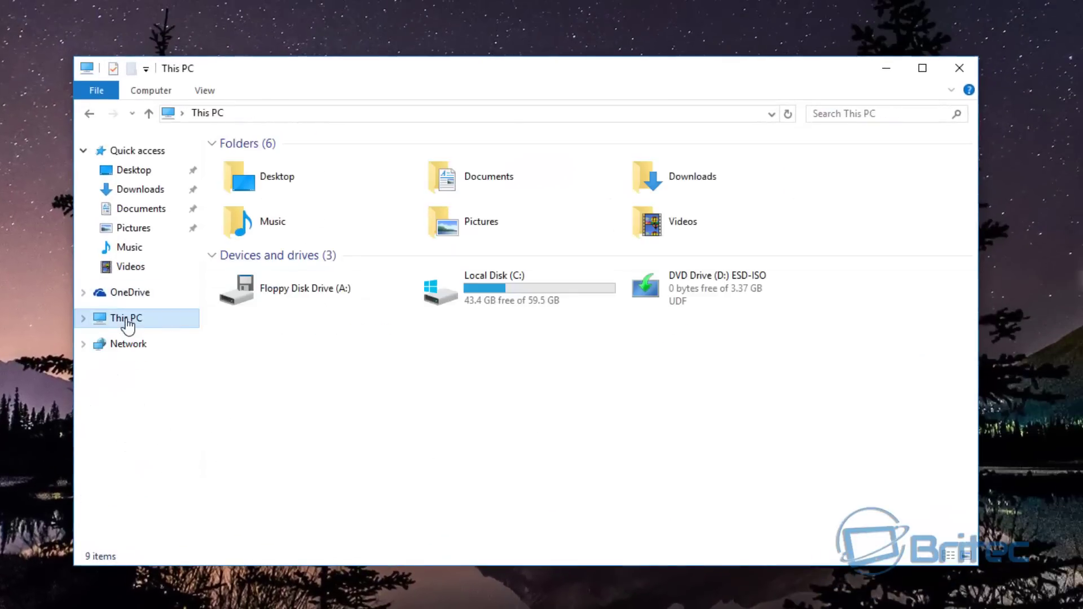
double_click(470, 294)
double_click(275, 246)
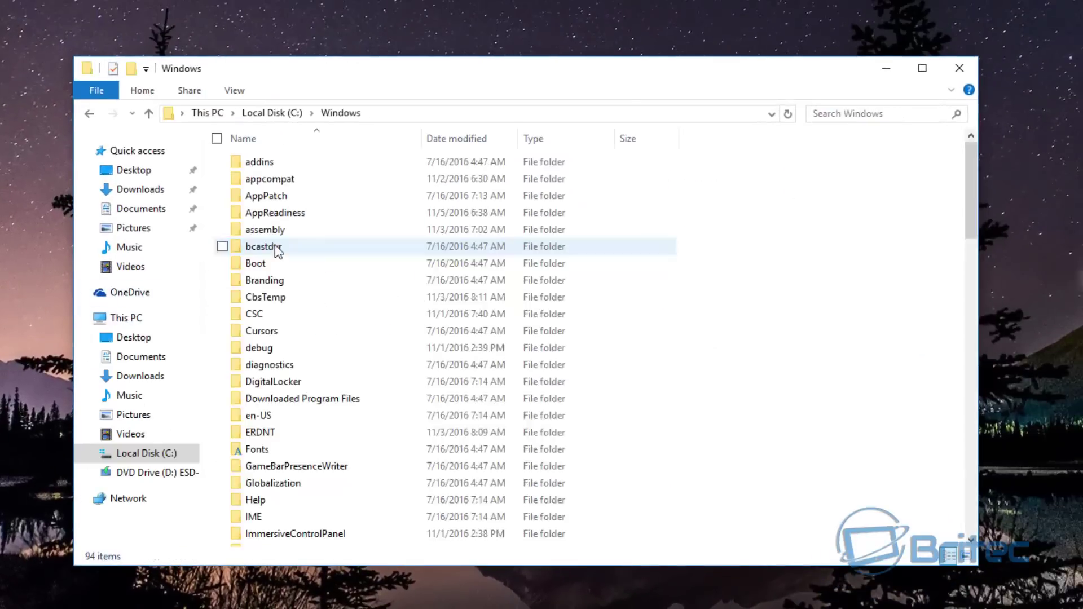
scroll(335, 408, "down", 8)
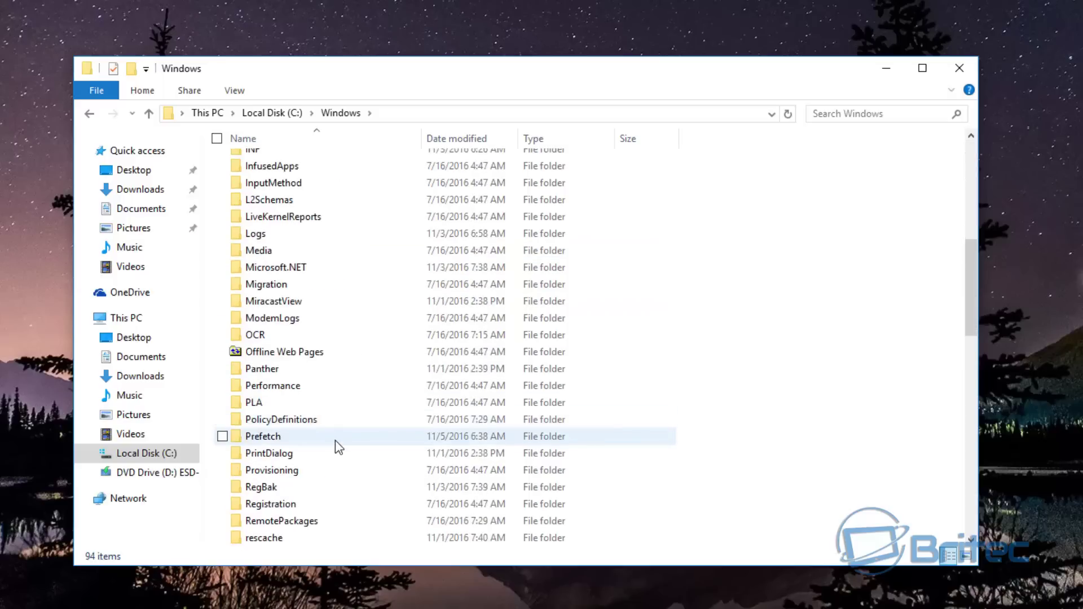
scroll(333, 452, "down", 6)
double_click(302, 476)
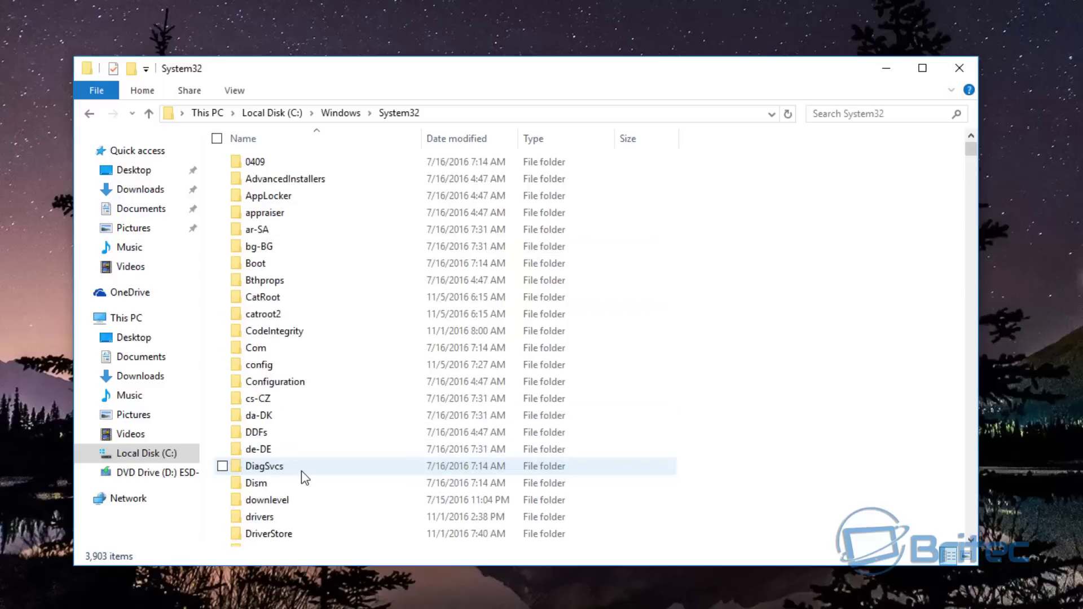
double_click(276, 366)
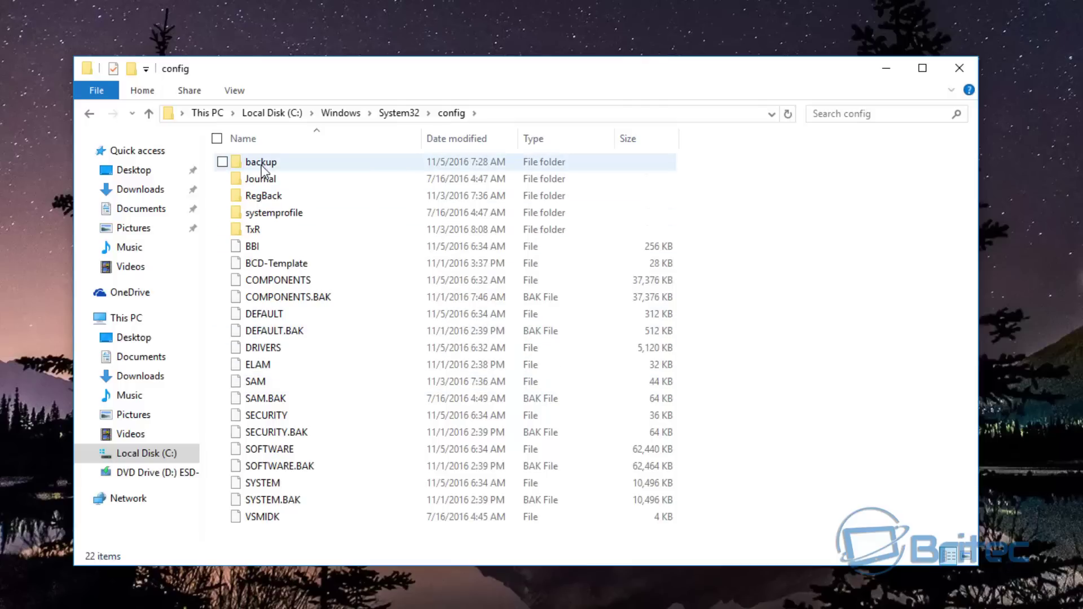
Examine the registry files copied into the backup folder and compare them with those in config.
mouse_move(274, 167)
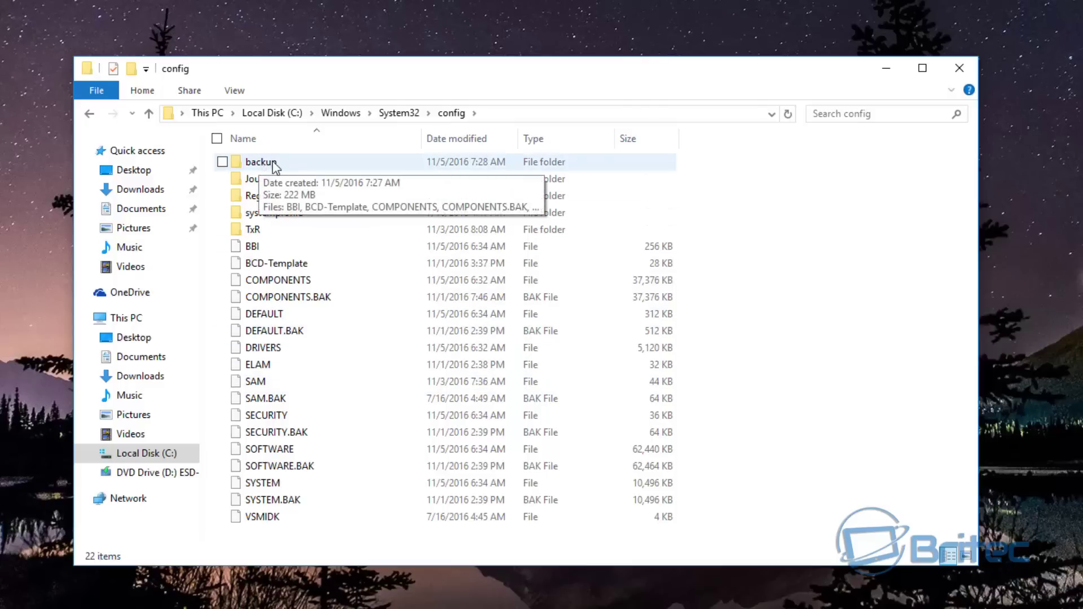
double_click(282, 165)
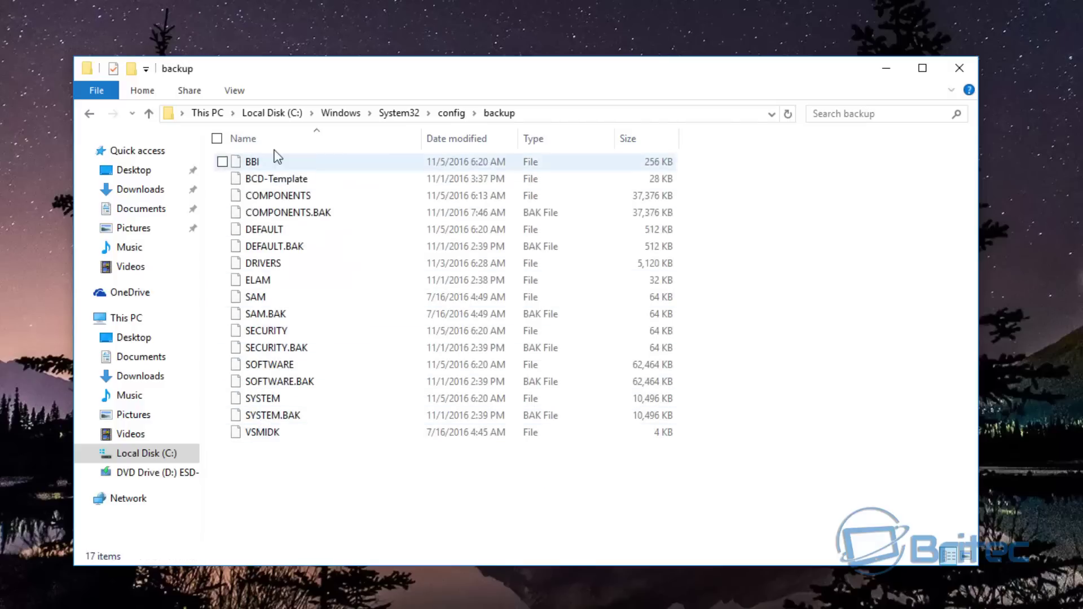
left_click(89, 114)
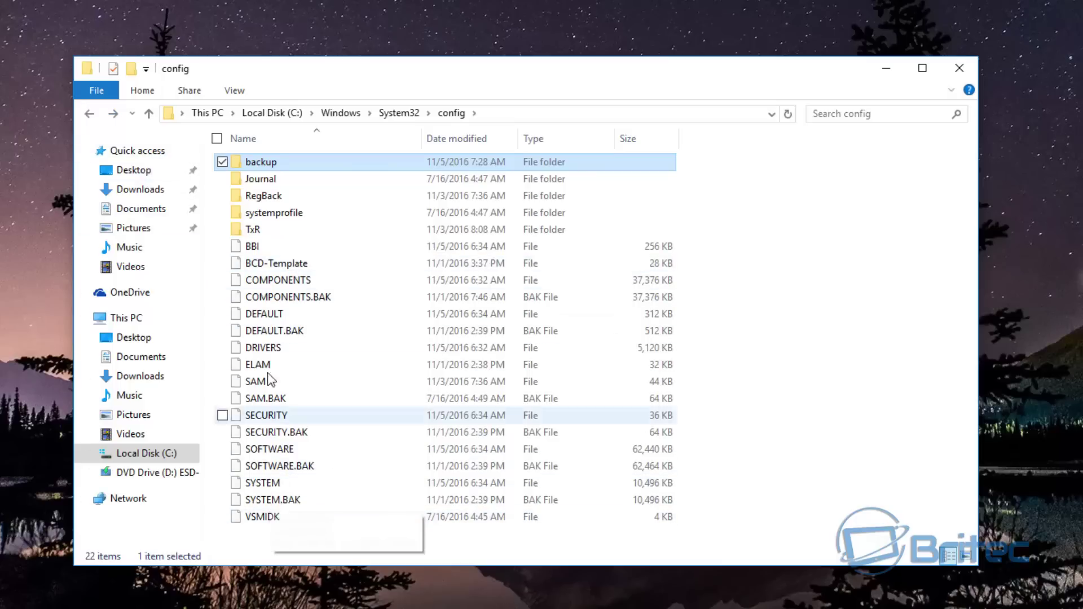
double_click(266, 165)
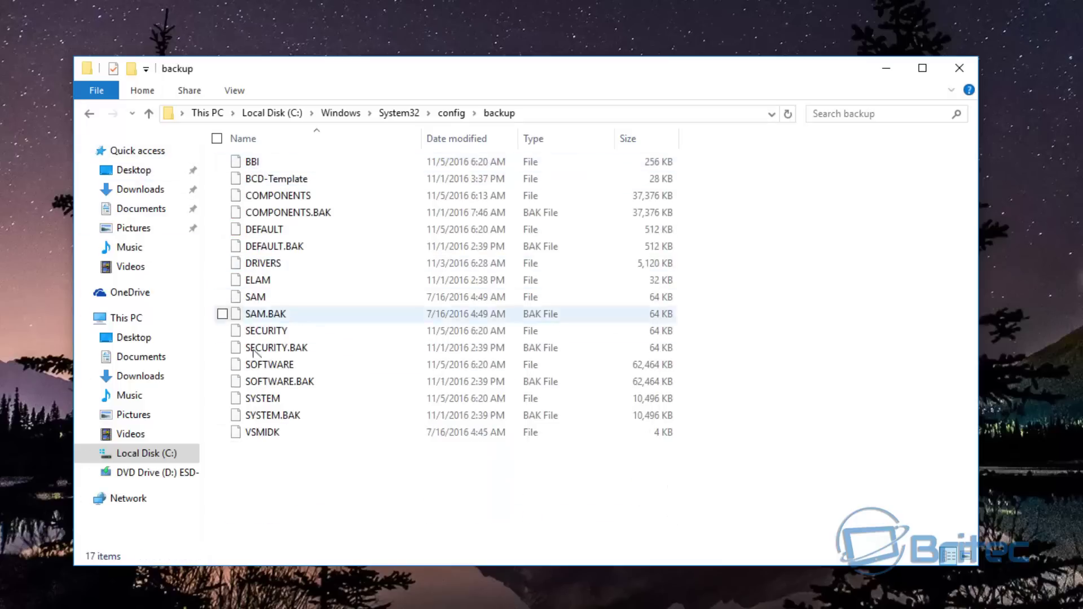
left_click(89, 113)
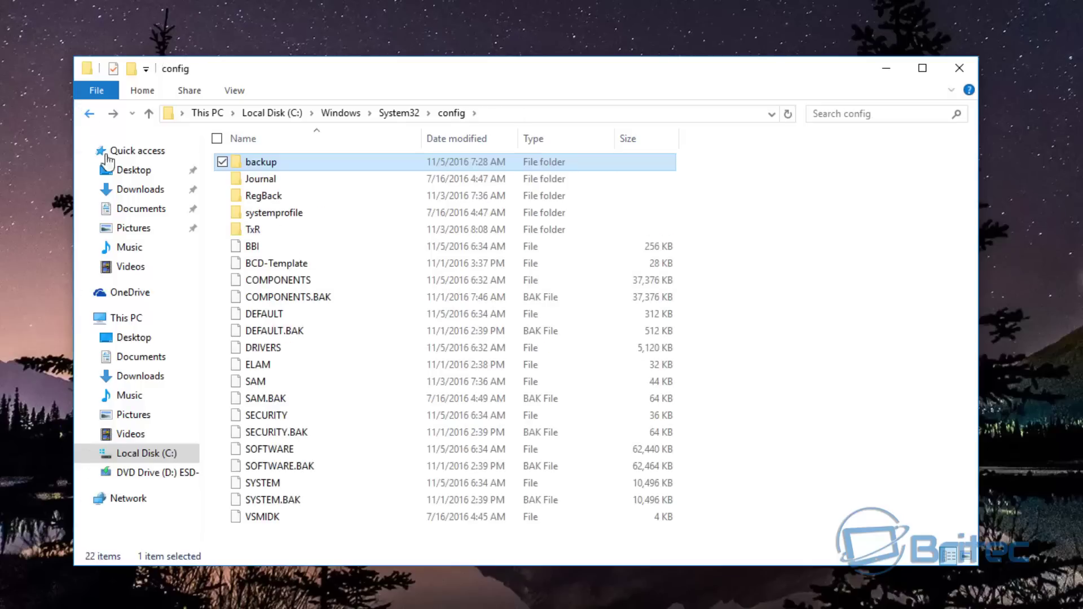
Examine the registry files in the RegBack folder inside config and their modification dates, and return to config.
left_click(261, 197)
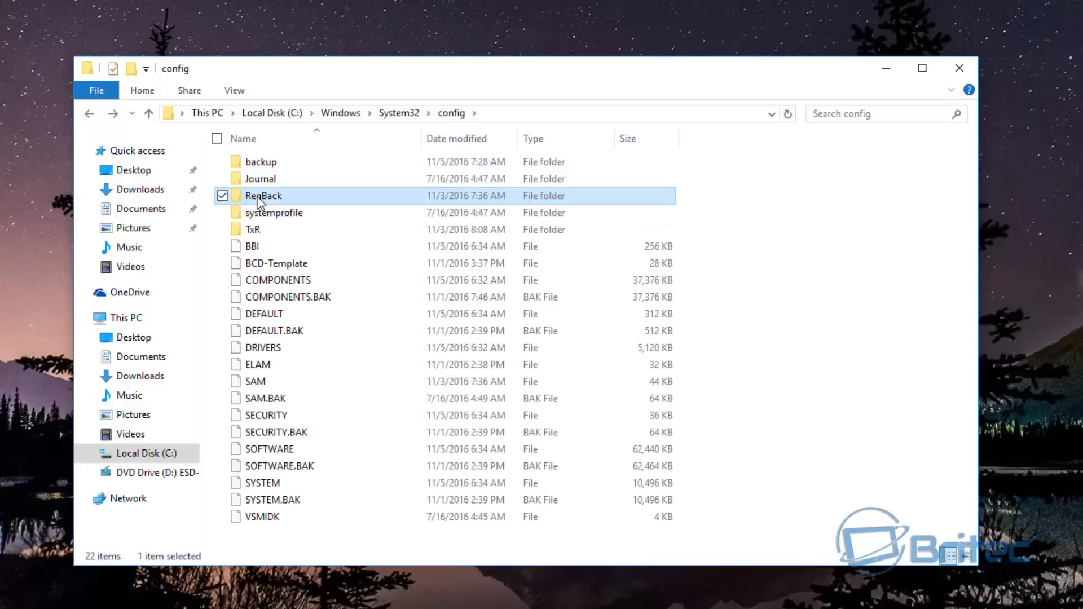
double_click(259, 199)
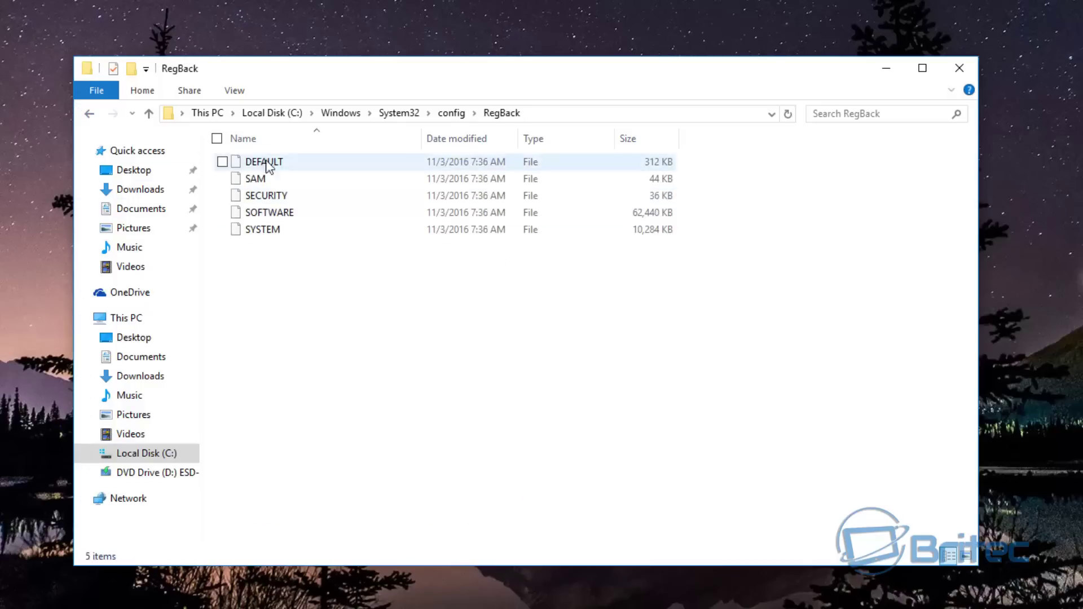
left_click(89, 113)
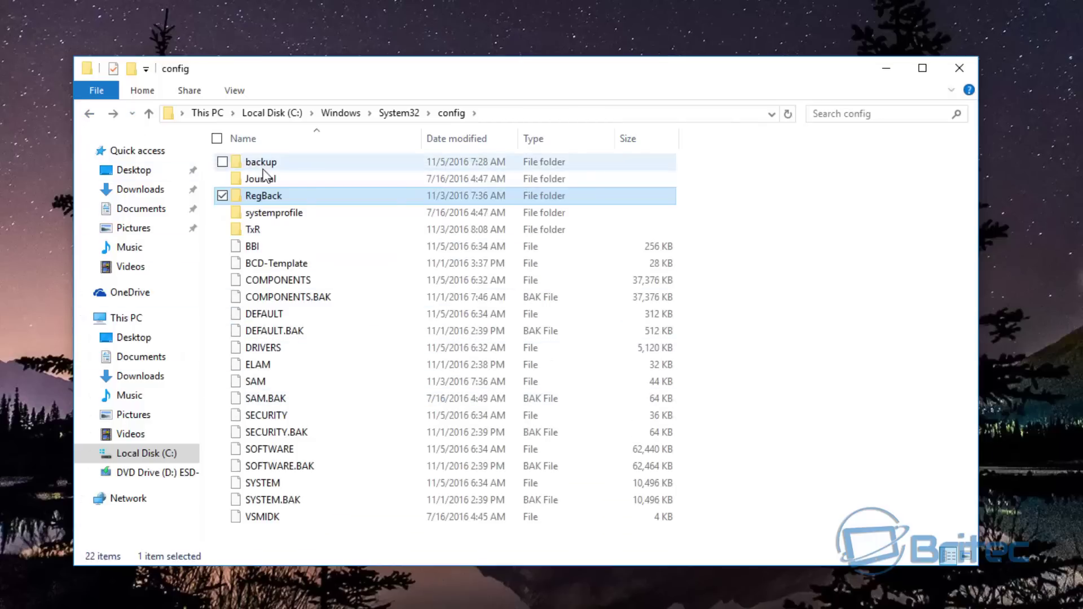
double_click(256, 198)
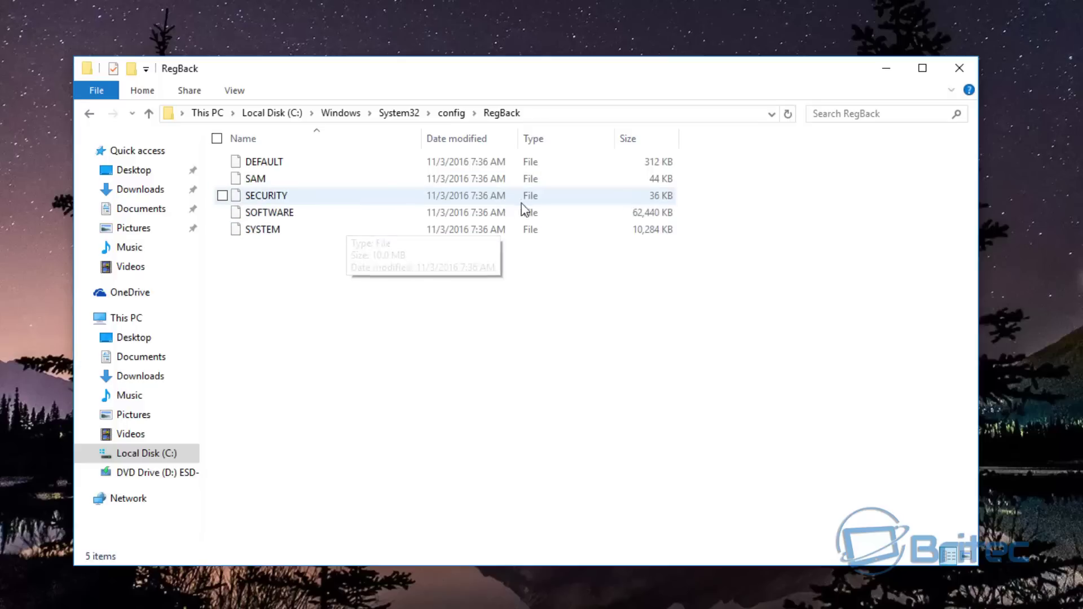
left_click(89, 114)
Go back to the Windows folder and open the 11-3-2016 backup inside the computer's folder in RegBak.
left_click(89, 116)
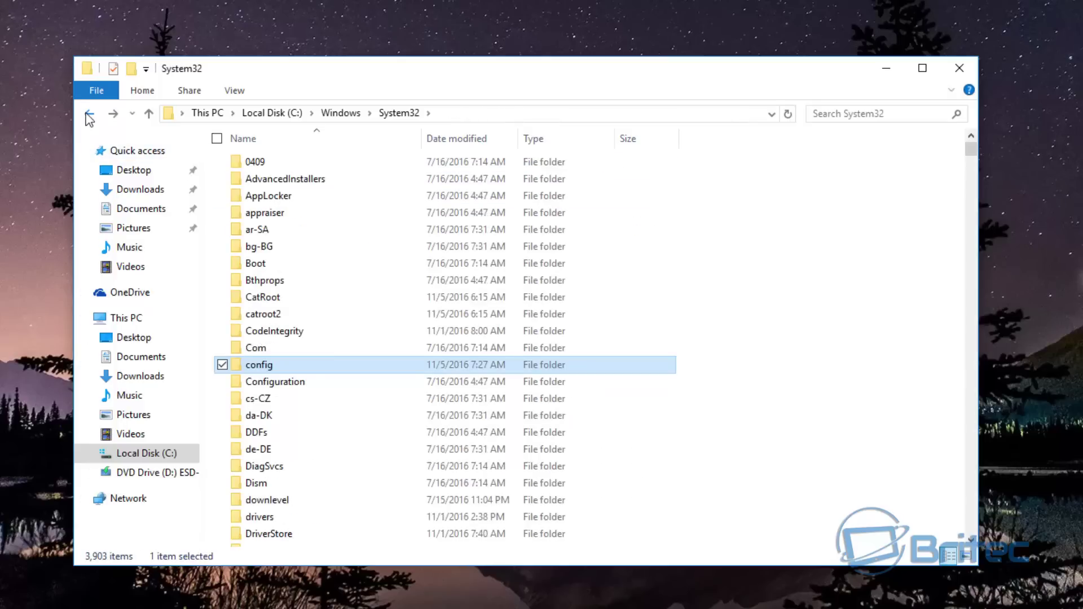
scroll(304, 435, "down", 3)
scroll(305, 440, "down", 8)
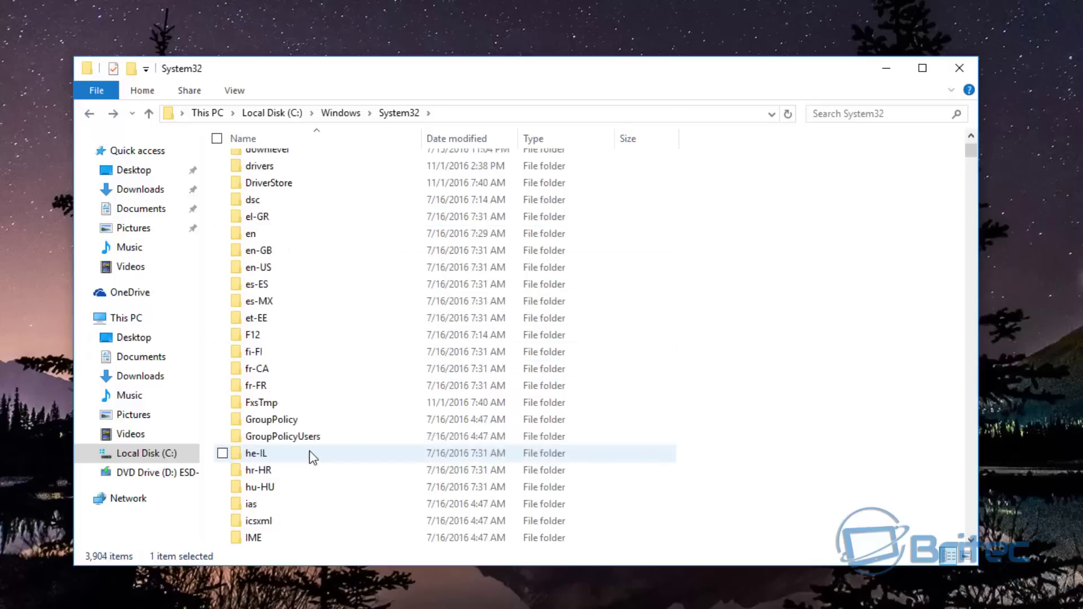
scroll(310, 455, "up", 3)
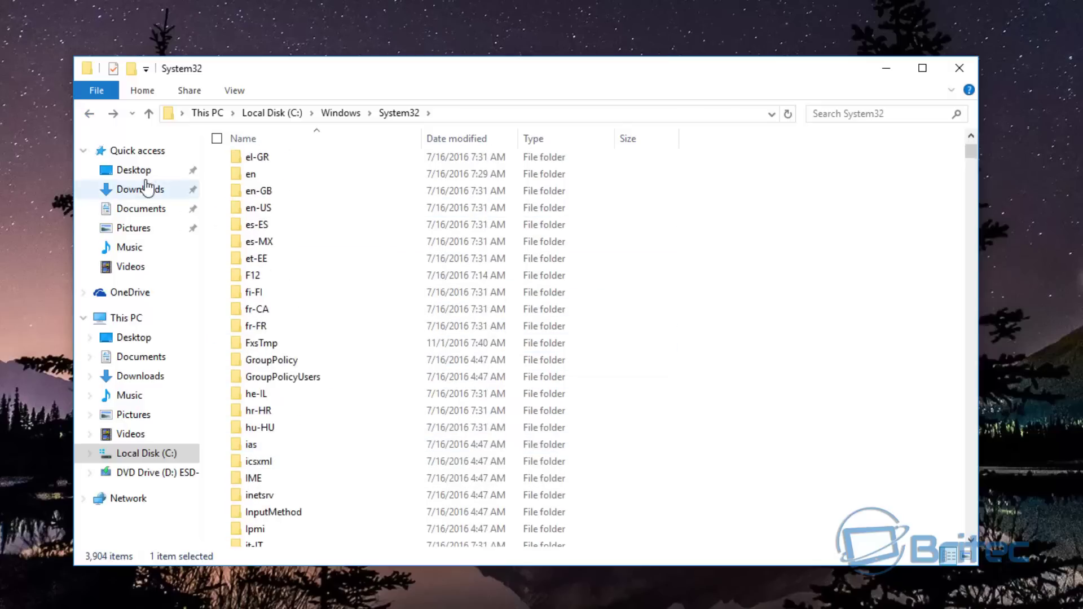
scroll(338, 279, "up", 6)
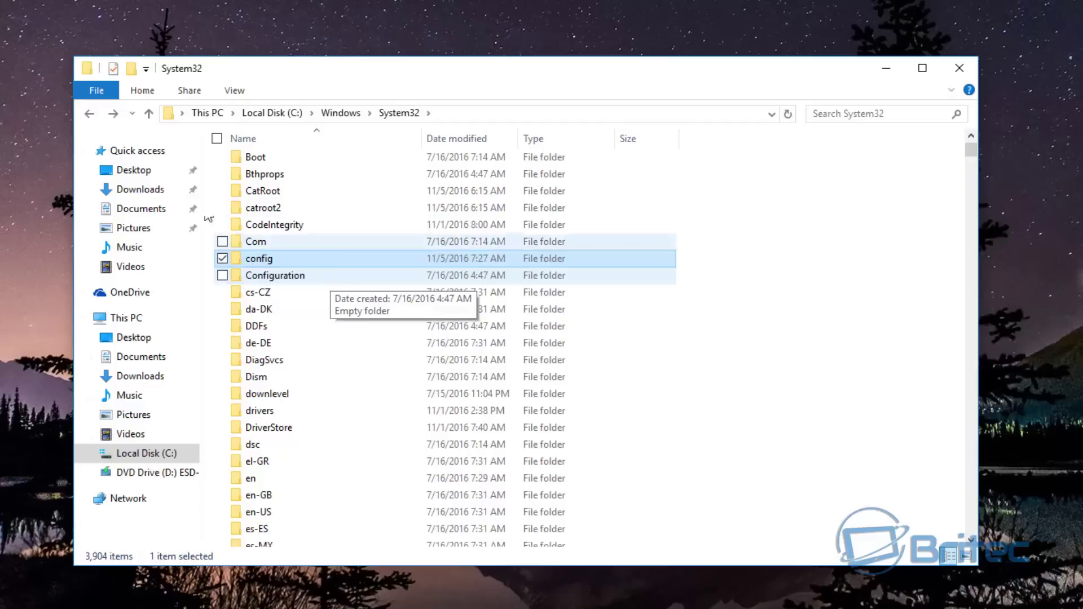
left_click(89, 114)
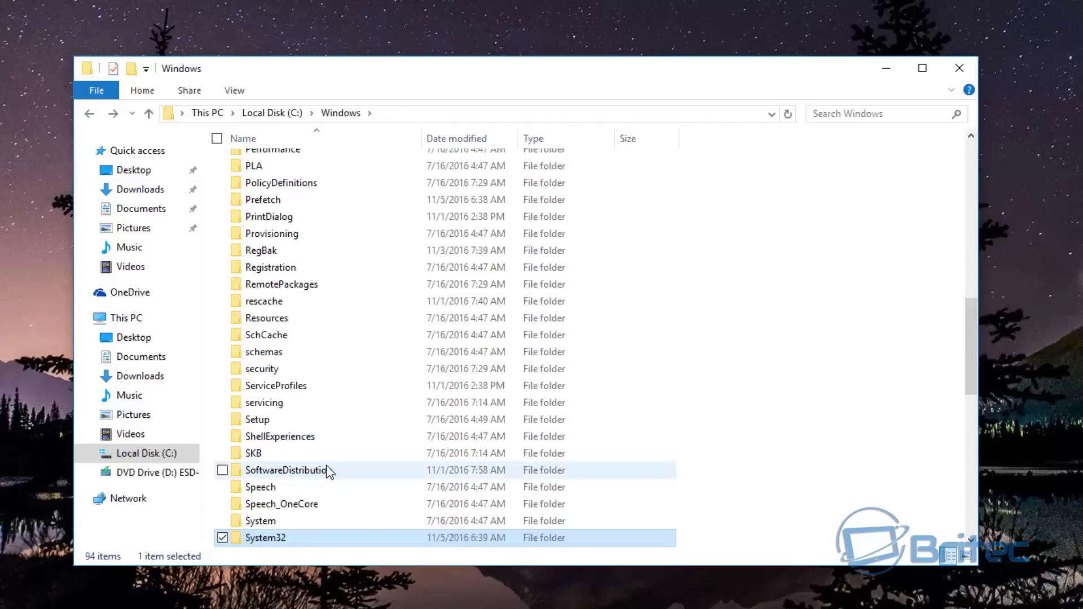
scroll(327, 468, "up", 2)
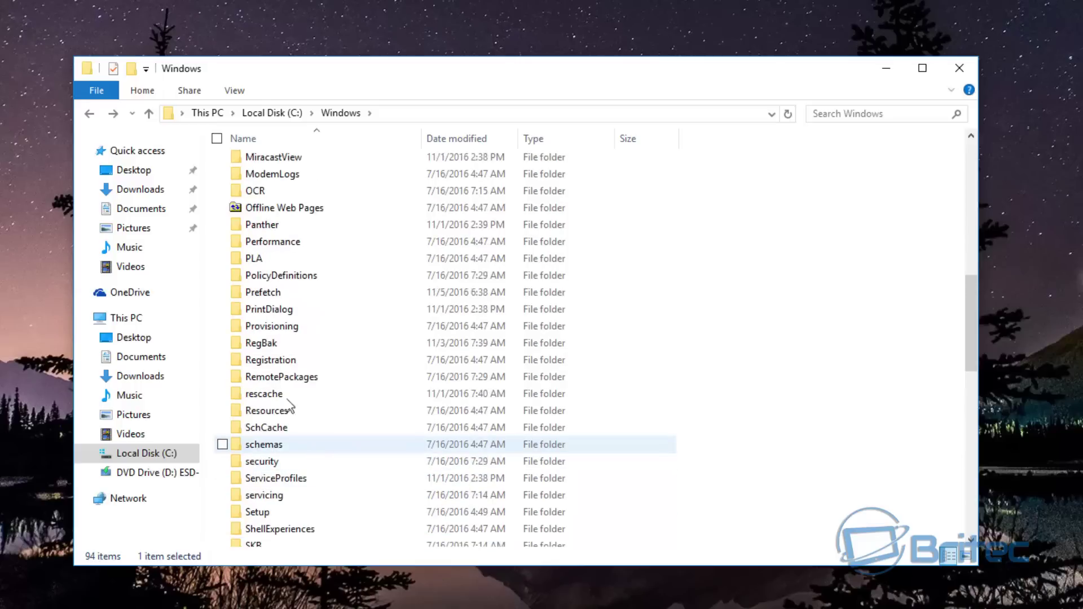
mouse_move(265, 351)
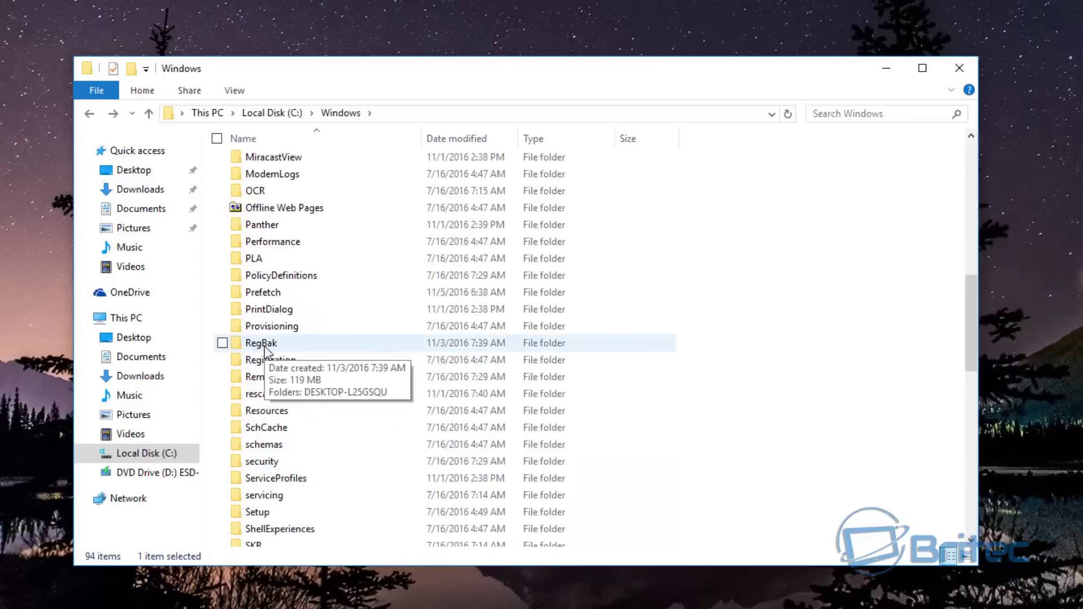
double_click(266, 347)
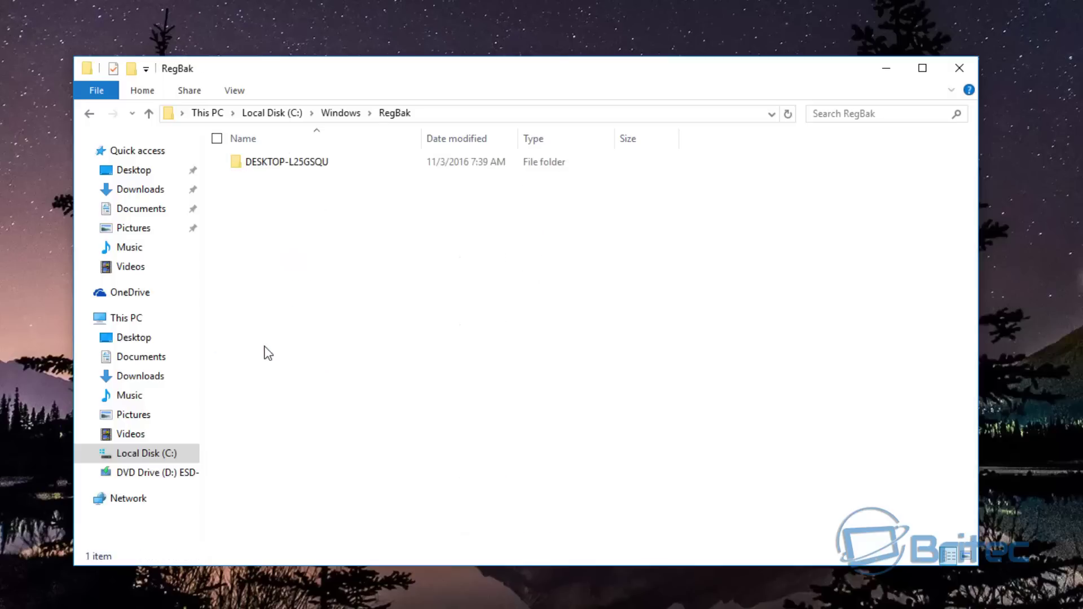
double_click(279, 163)
double_click(268, 165)
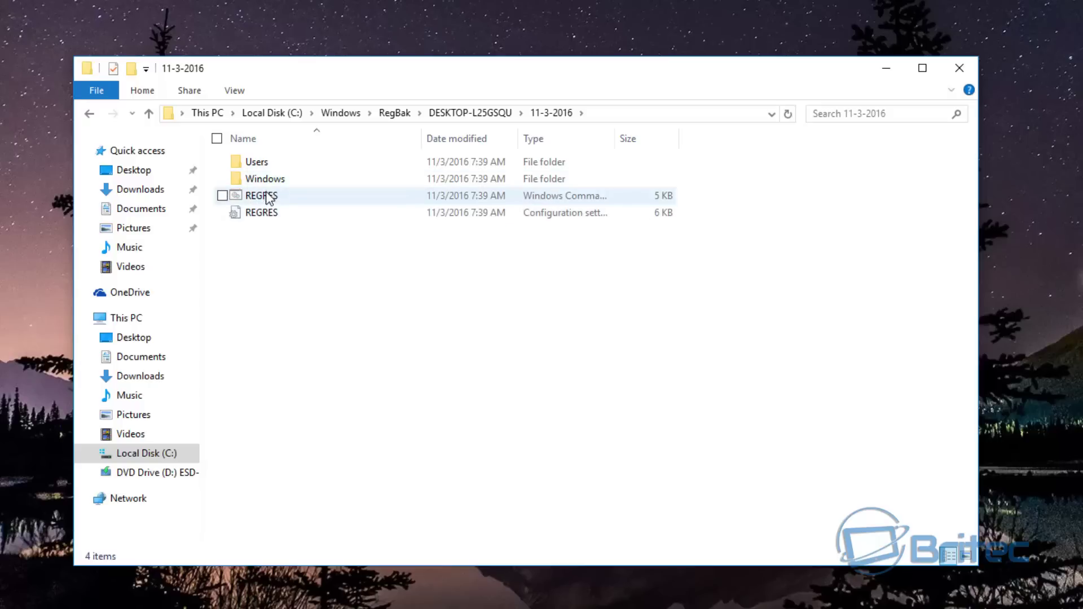
Return to the Windows folder and open the 11-3-2016 registry backup in the ERDNT folder.
left_click(87, 114)
left_click(87, 115)
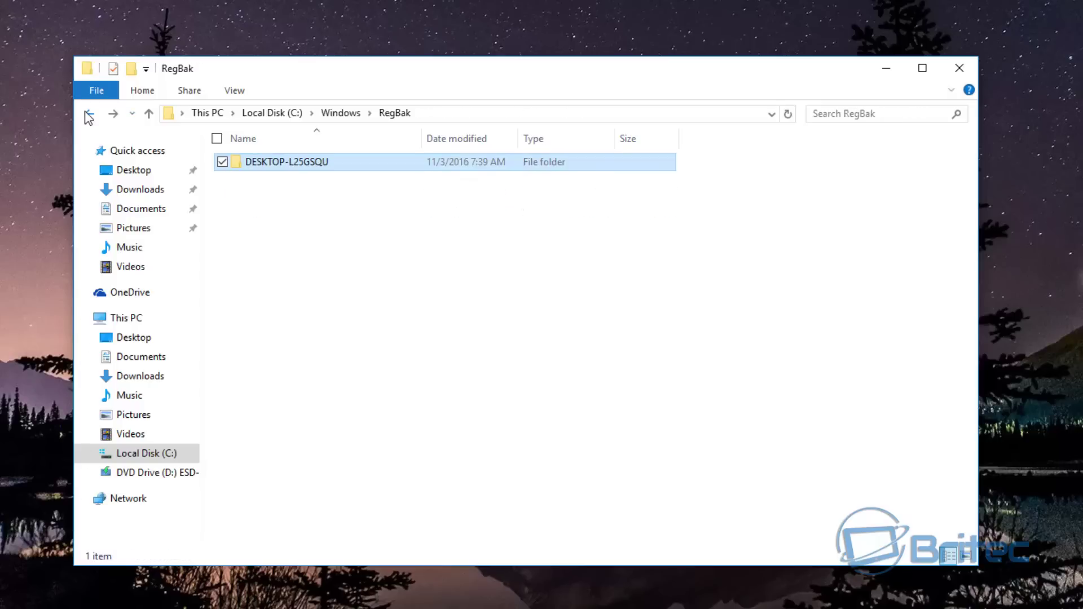
left_click(87, 115)
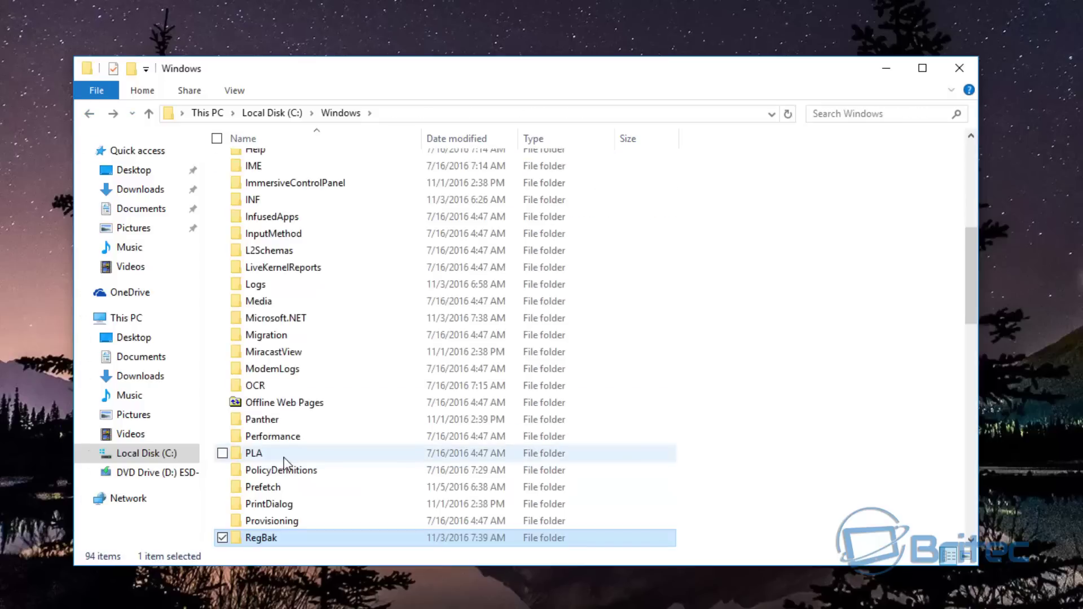
scroll(284, 460, "up", 2)
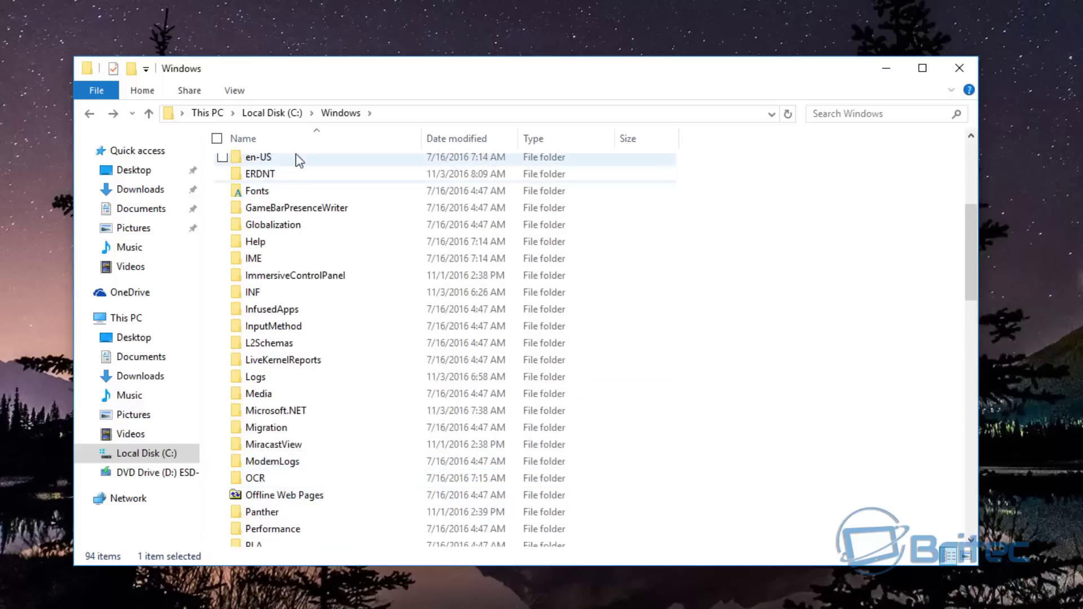
left_click(274, 176)
double_click(274, 176)
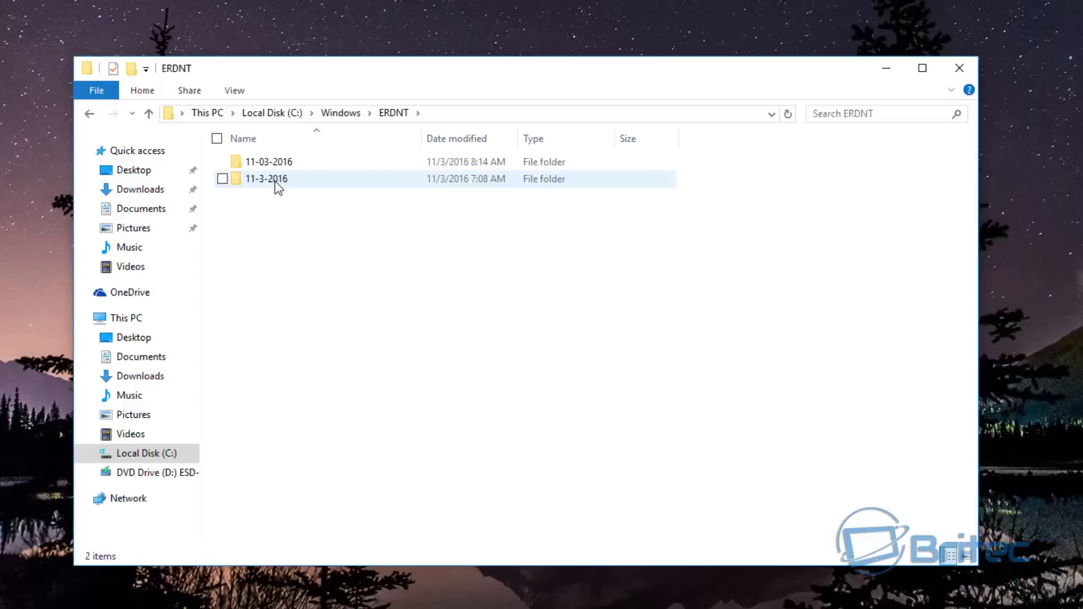
double_click(275, 181)
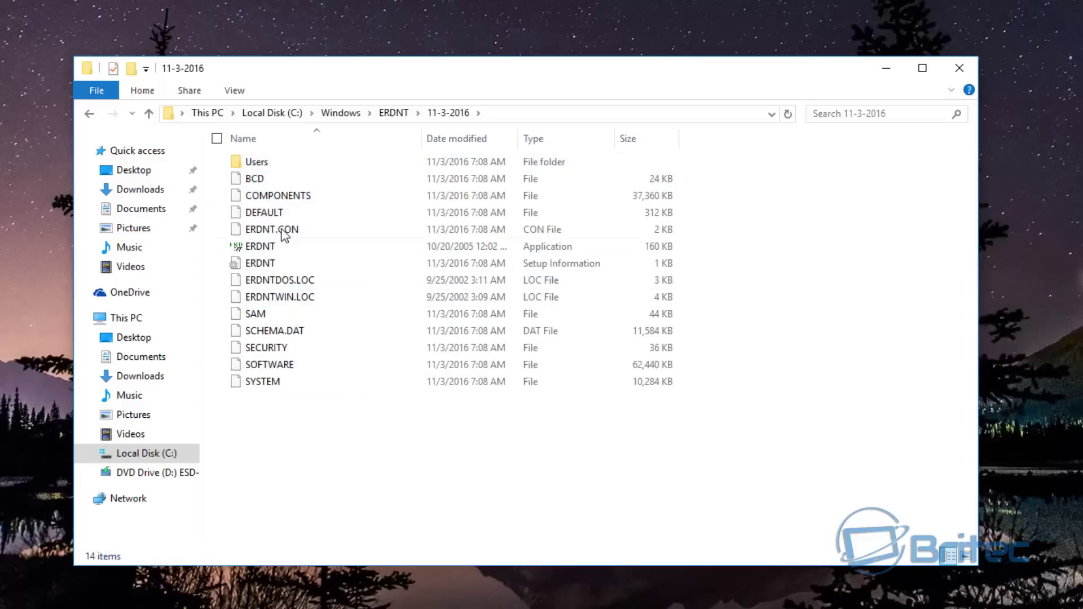
Launch the ERDNT application to view its restore welcome dialog, cancel it and close the folder window.
right_click(258, 267)
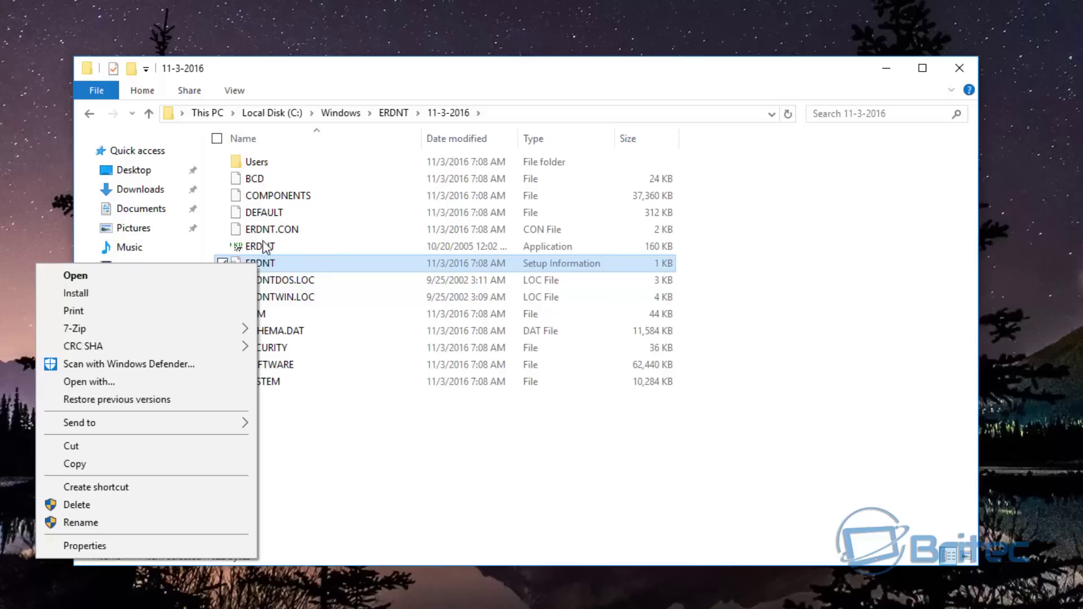
left_click(266, 247)
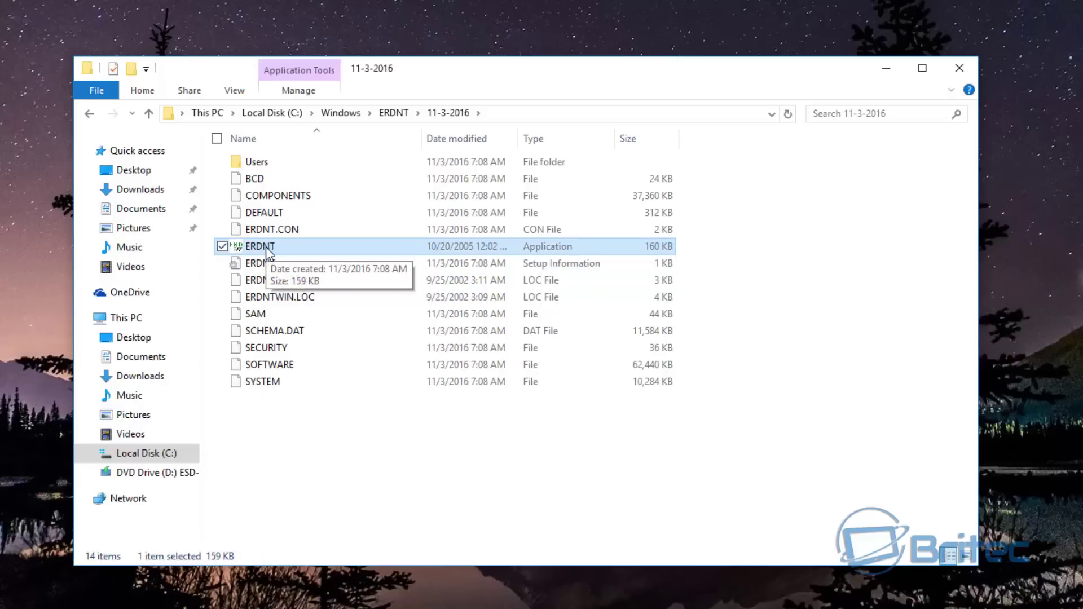
double_click(266, 246)
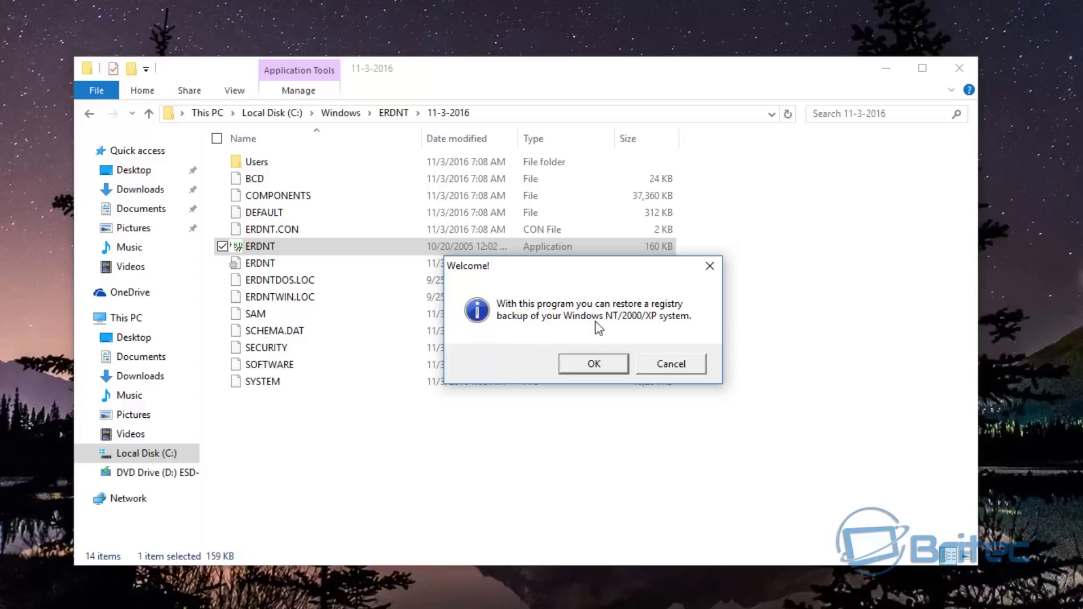
left_click(689, 361)
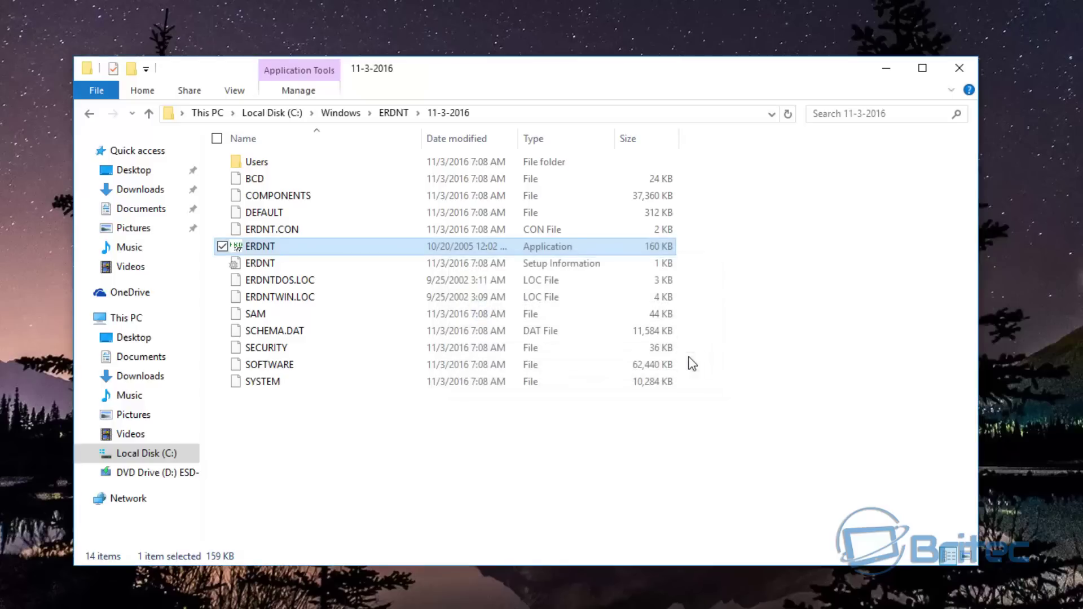
left_click(959, 68)
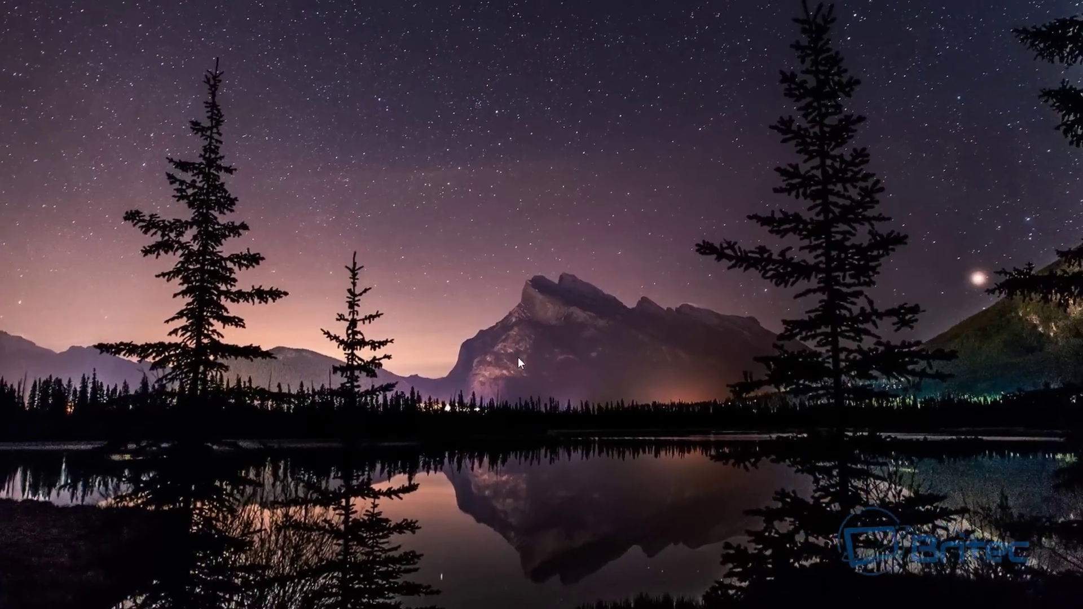